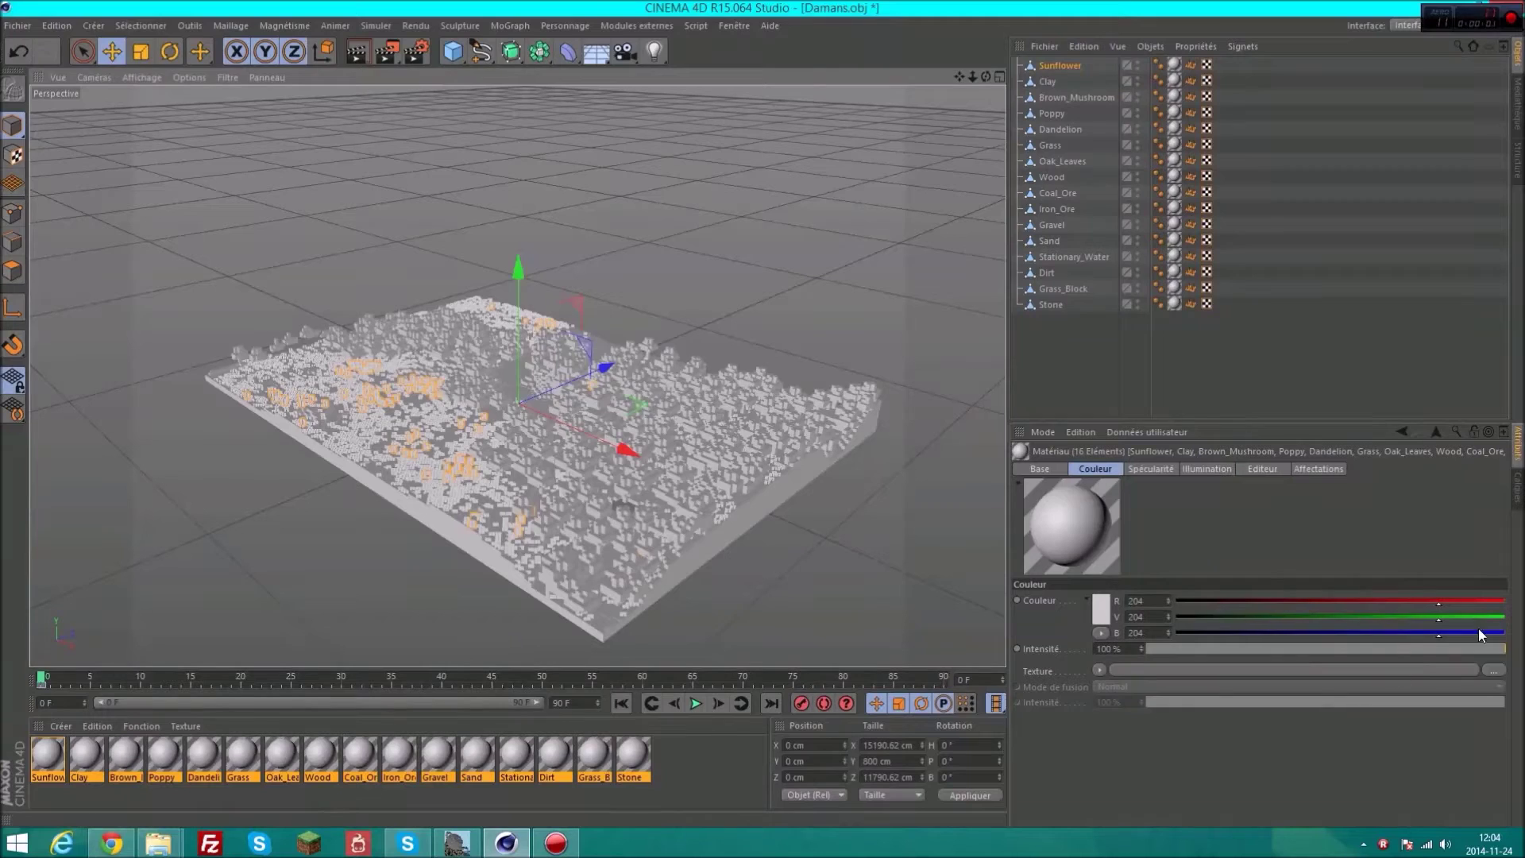
Load the block texture image into the Couleur channel of all sixteen selected materials.
scroll(295, 274, "down", 3)
left_click(59, 121)
scroll(725, 159, "down", 3)
scroll(725, 159, "down", 3)
double_click(373, 230)
Disable Spécularité, enable Alpha and load the alpha image for the materials.
left_click(1039, 468)
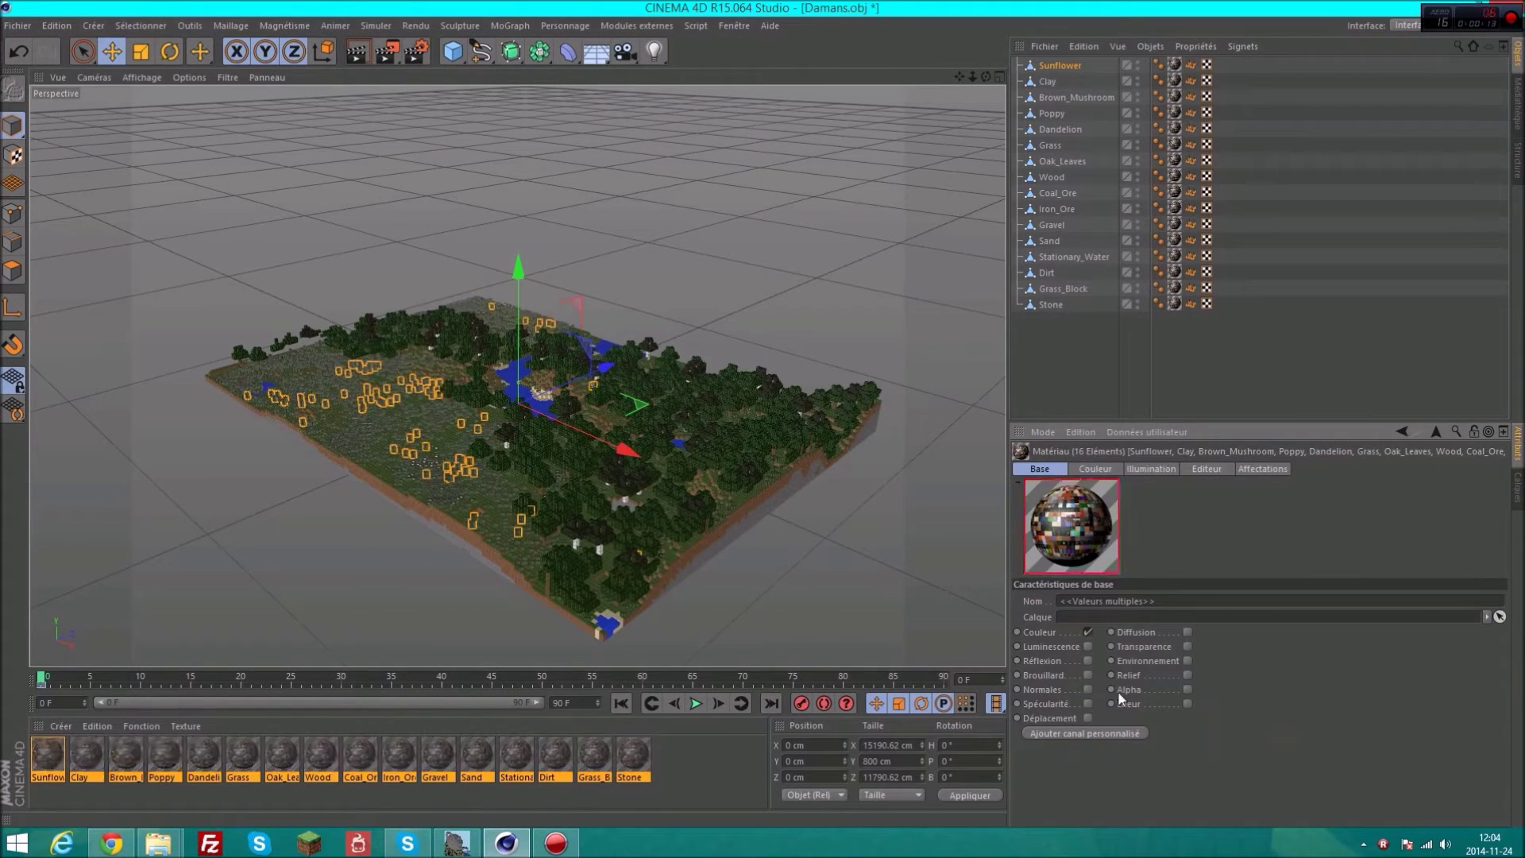
left_click(1089, 704)
left_click(1188, 688)
left_click(1151, 469)
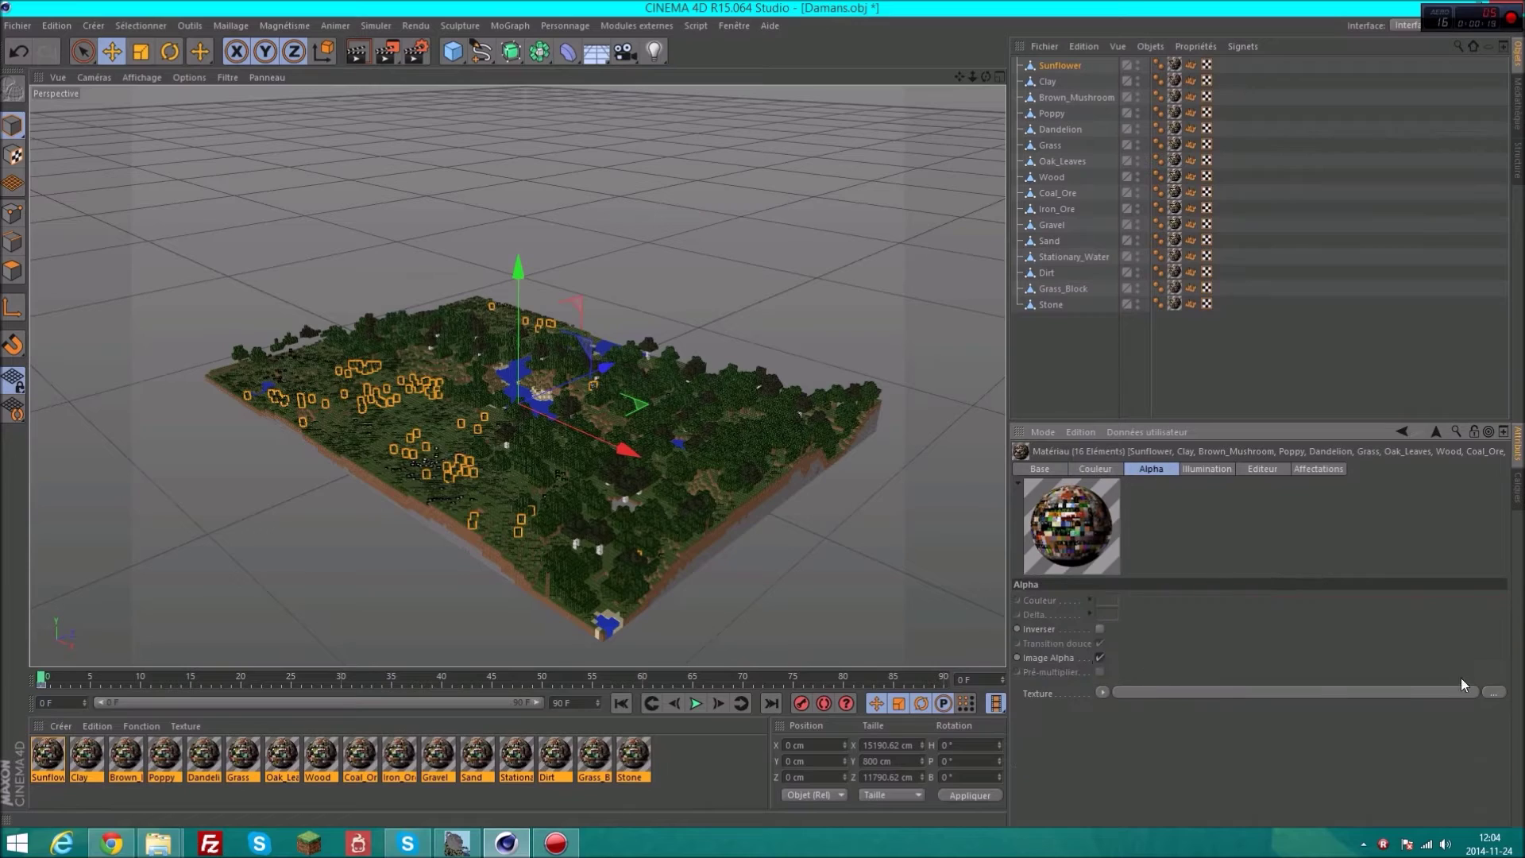
left_click(1404, 690)
scroll(635, 238, "down", 3)
double_click(408, 351)
Choose the texture Échantillonnage method and zoom in on the textured terrain.
left_click(1240, 707)
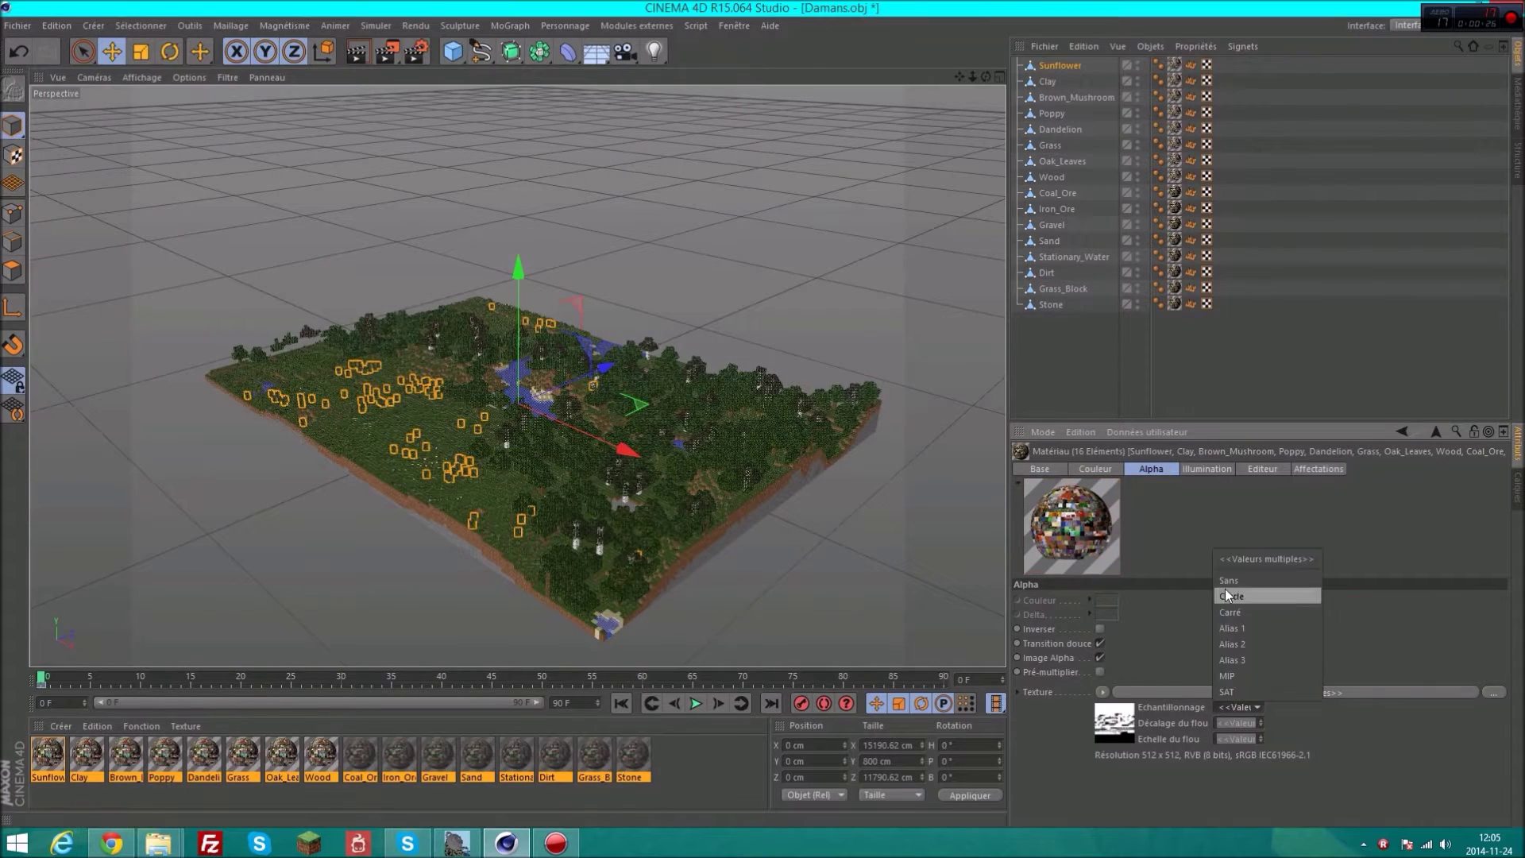
left_click(1246, 612)
mouse_move(973, 77)
left_mouse_down()
mouse_move(997, 85)
mouse_move(985, 79)
left_mouse_up()
left_click(17, 25)
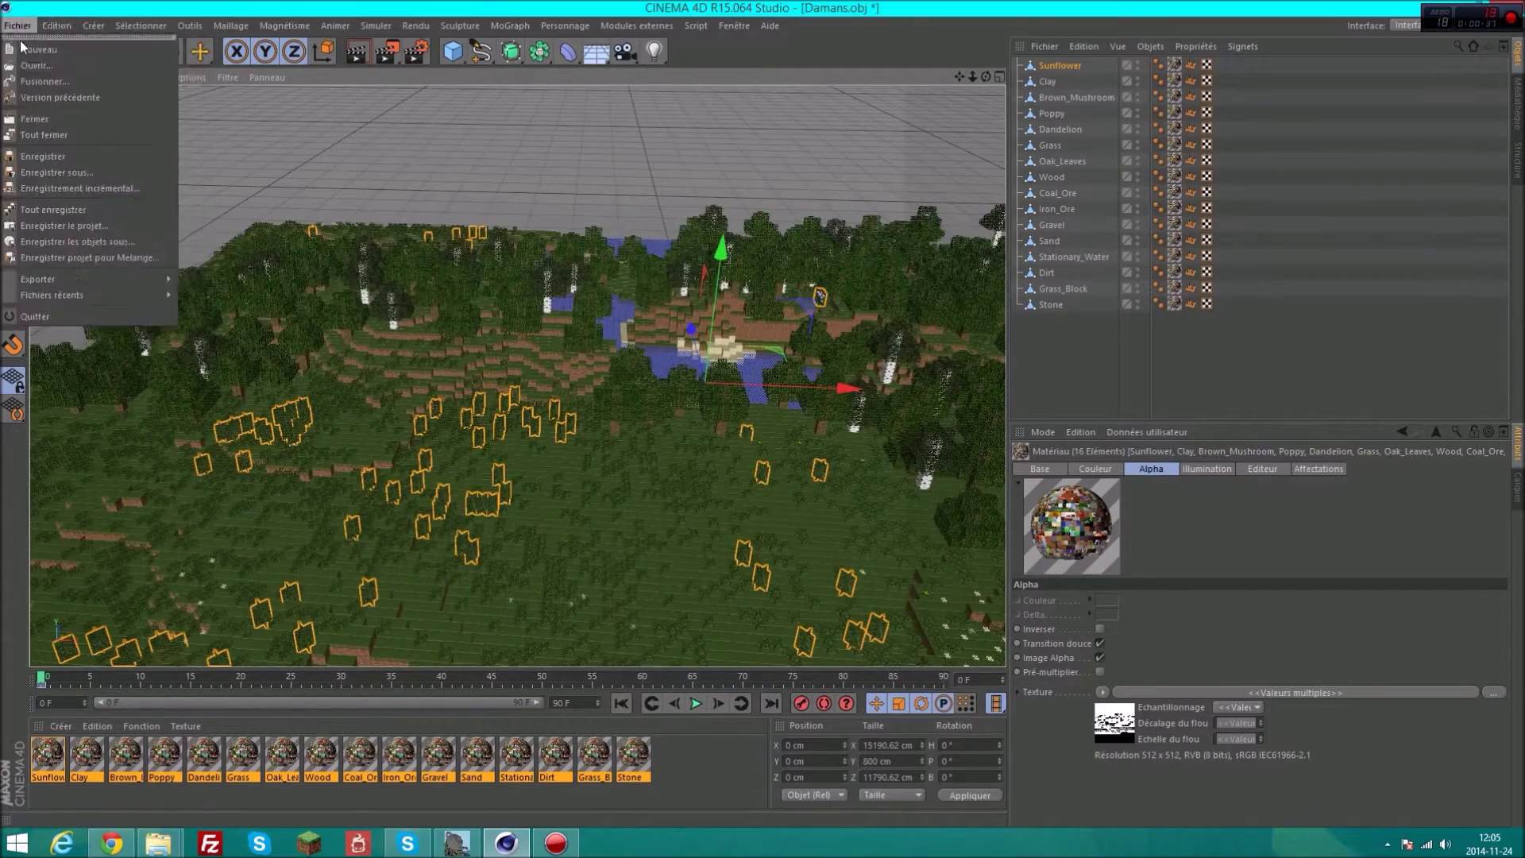
Merge the Steve Rig (Custom Skin) preset from the Content Browser into the terrain scene.
left_click(39, 58)
left_click_drag(739, 128, 724, 270)
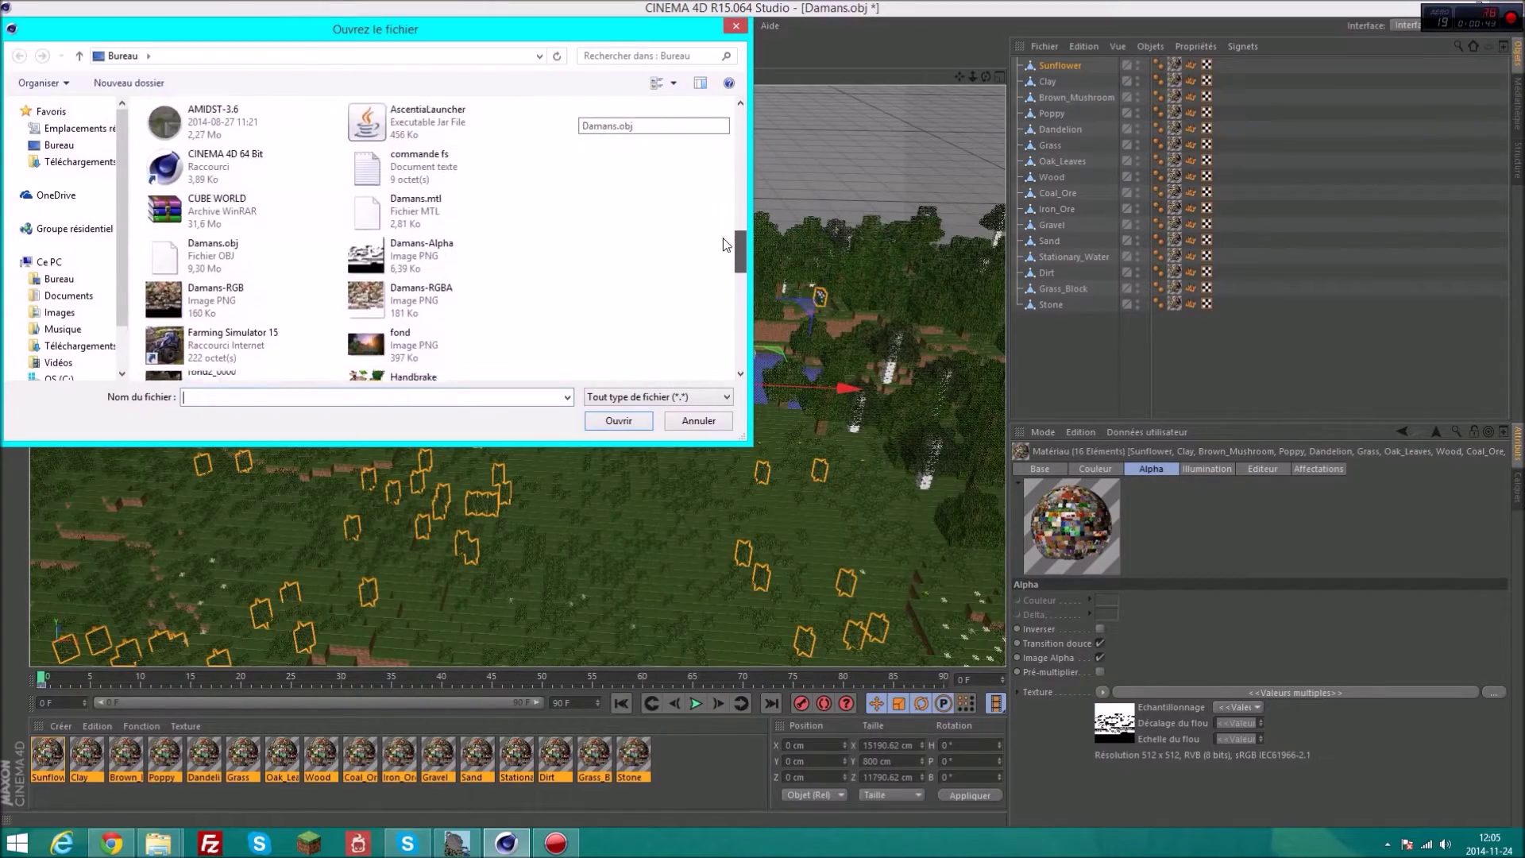
double_click(290, 273)
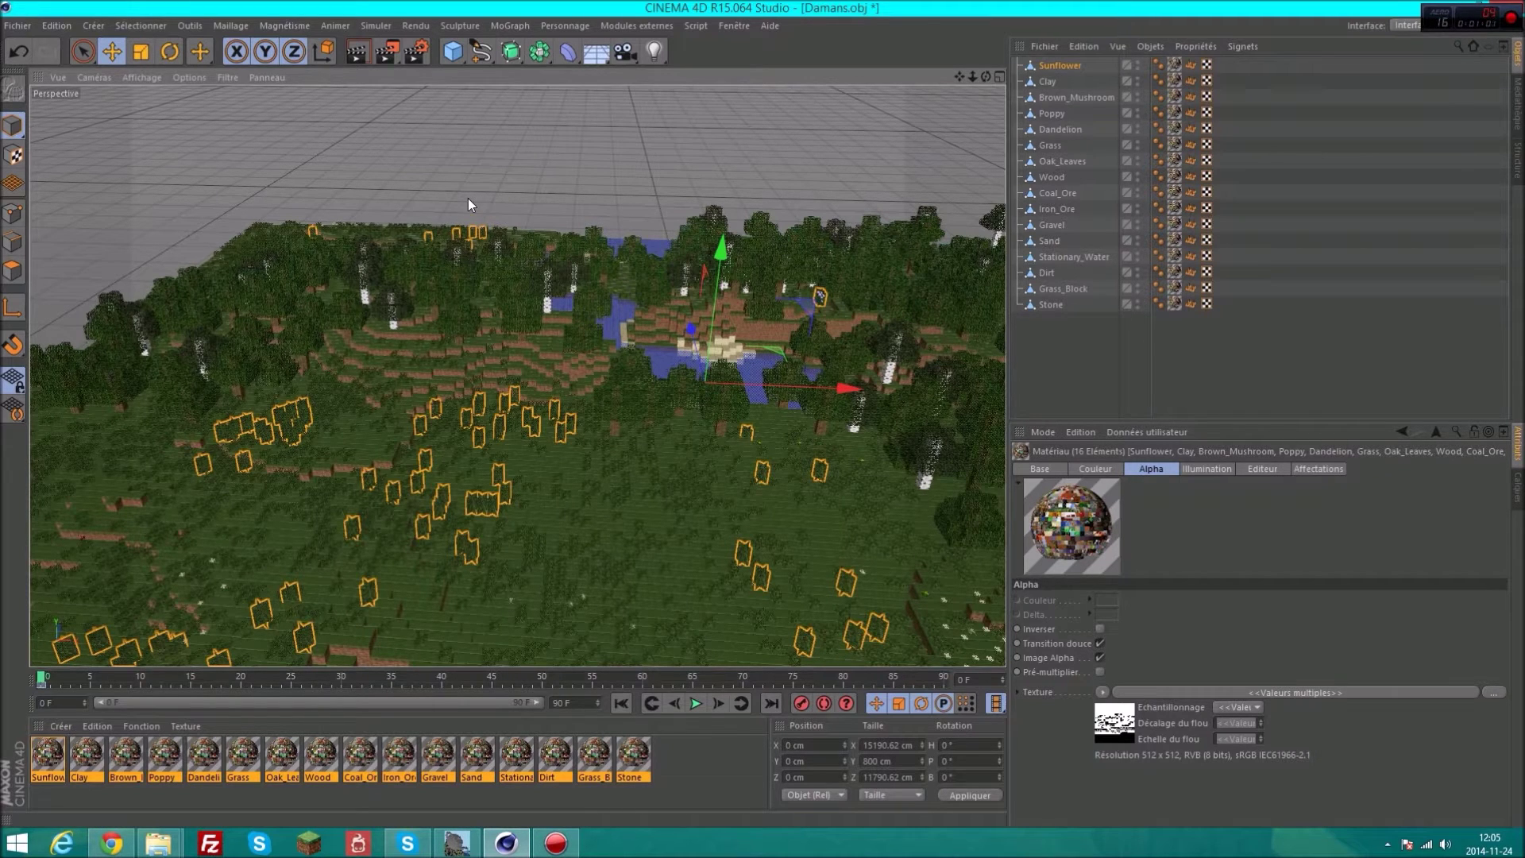
double_click(445, 189)
scroll(735, 384, "down", 5)
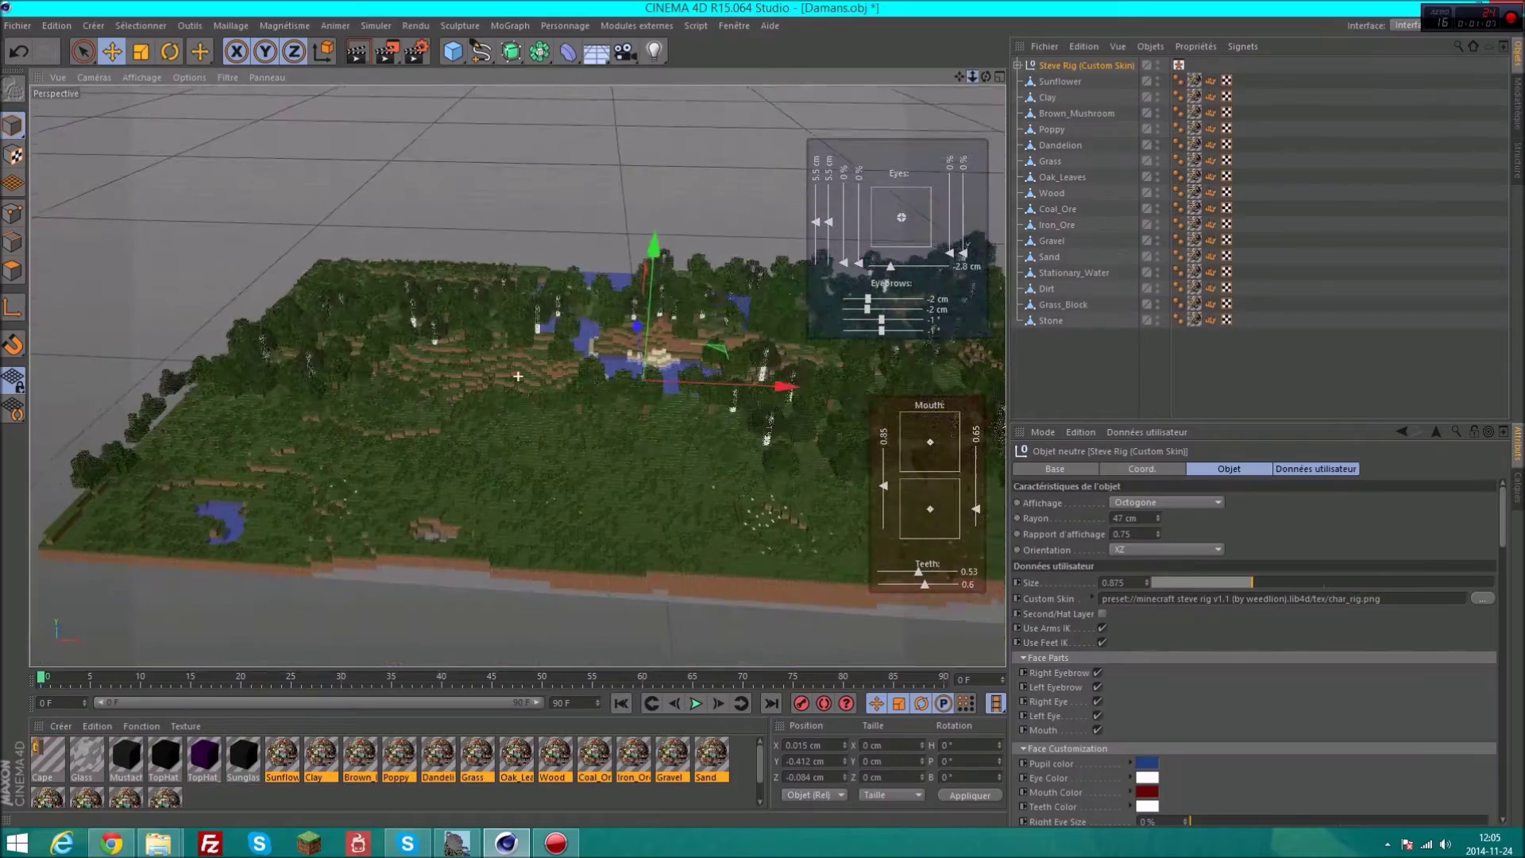
Zoom toward the Steve rig and drag it toward the sandy shore.
scroll(735, 384, "up", 3)
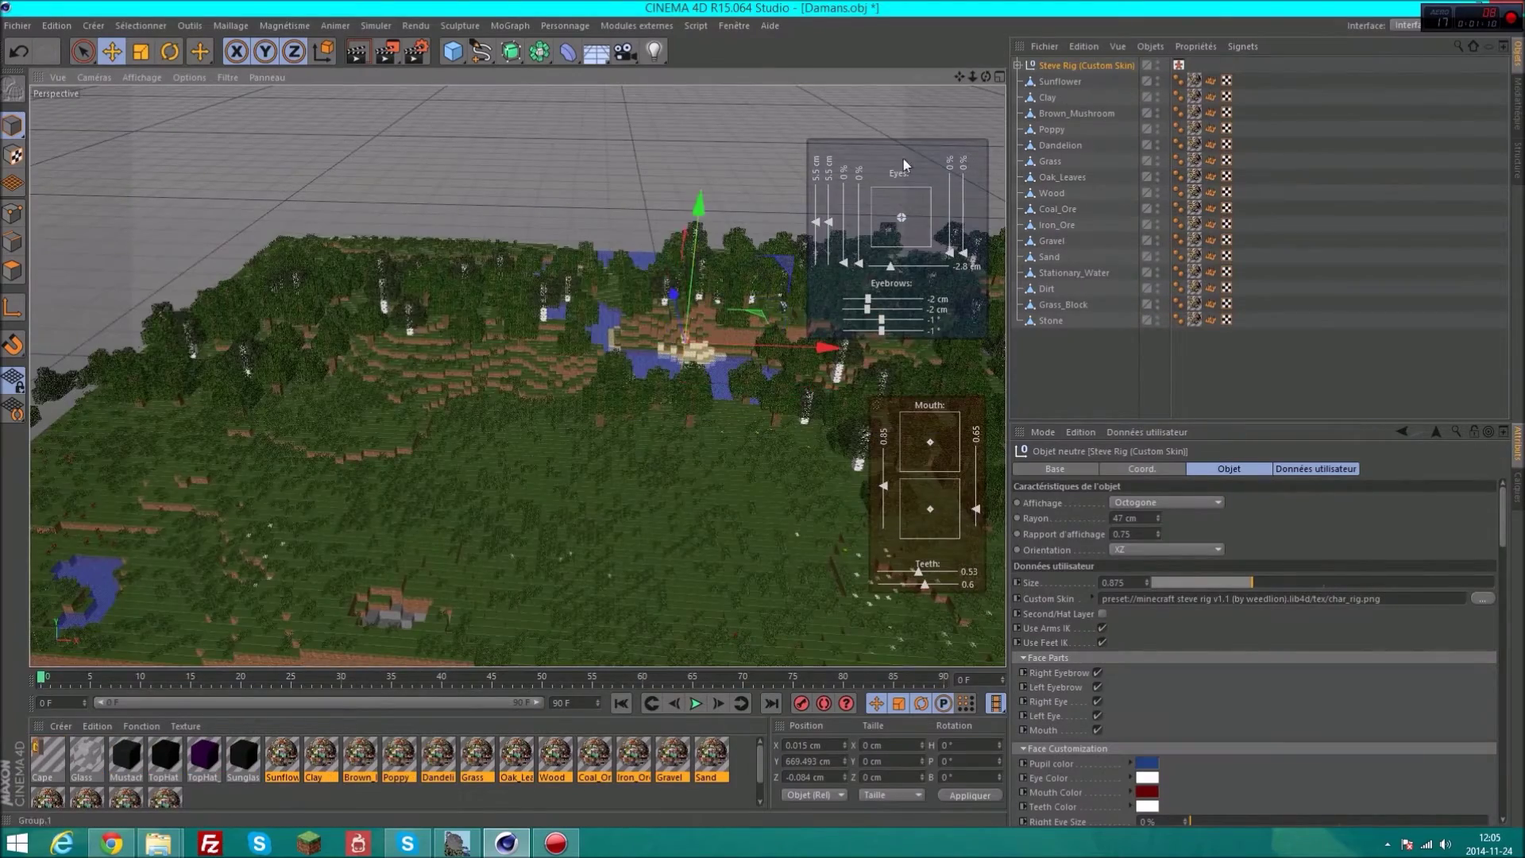
scroll(575, 197, "up", 3)
scroll(575, 197, "up", 3)
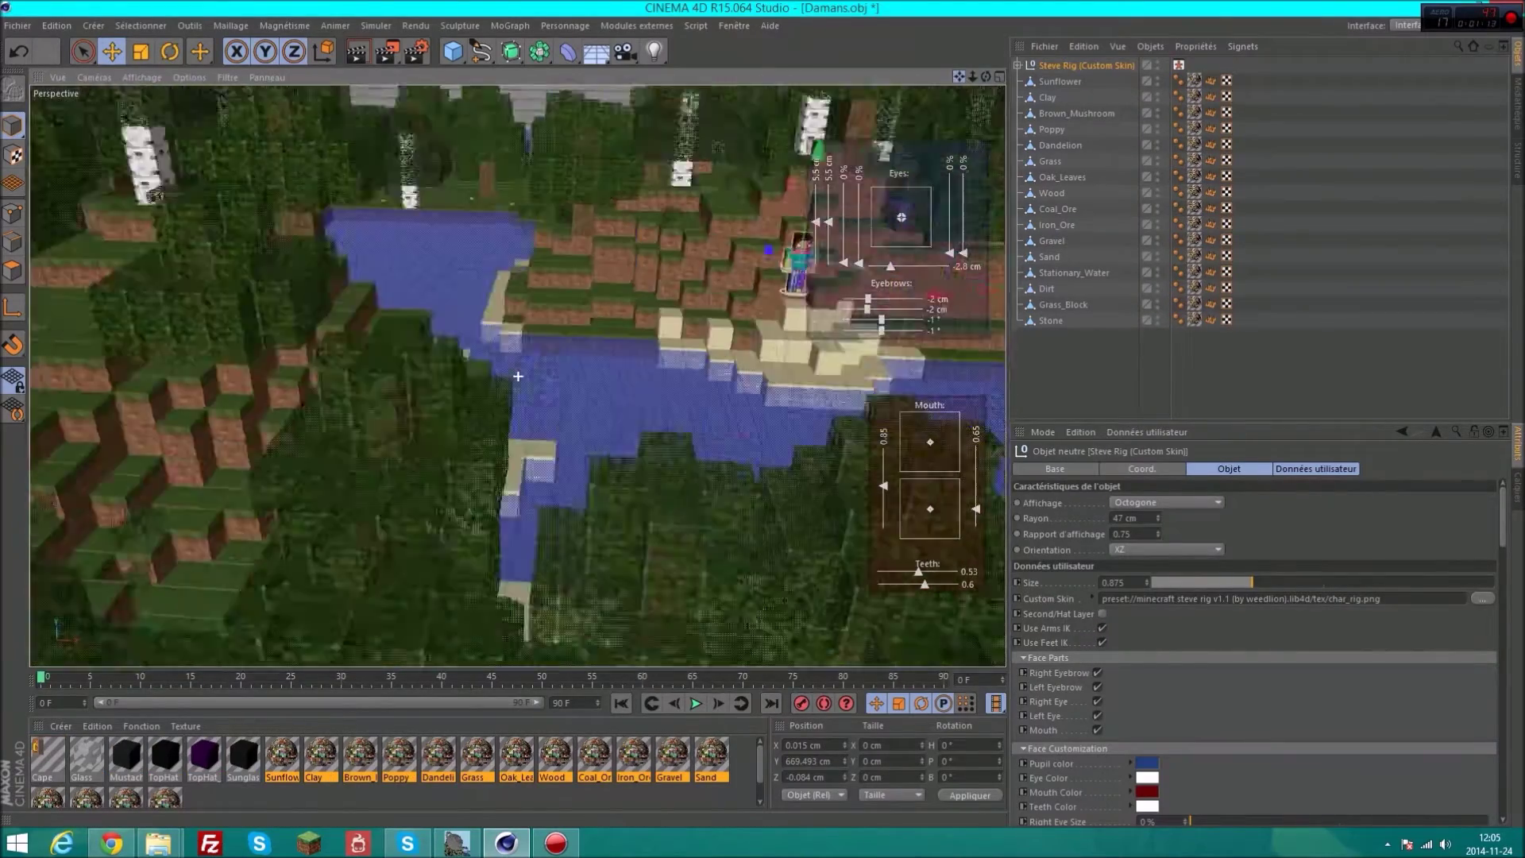
scroll(576, 197, "up", 2)
scroll(575, 197, "up", 3)
left_click_drag(575, 197, 691, 342)
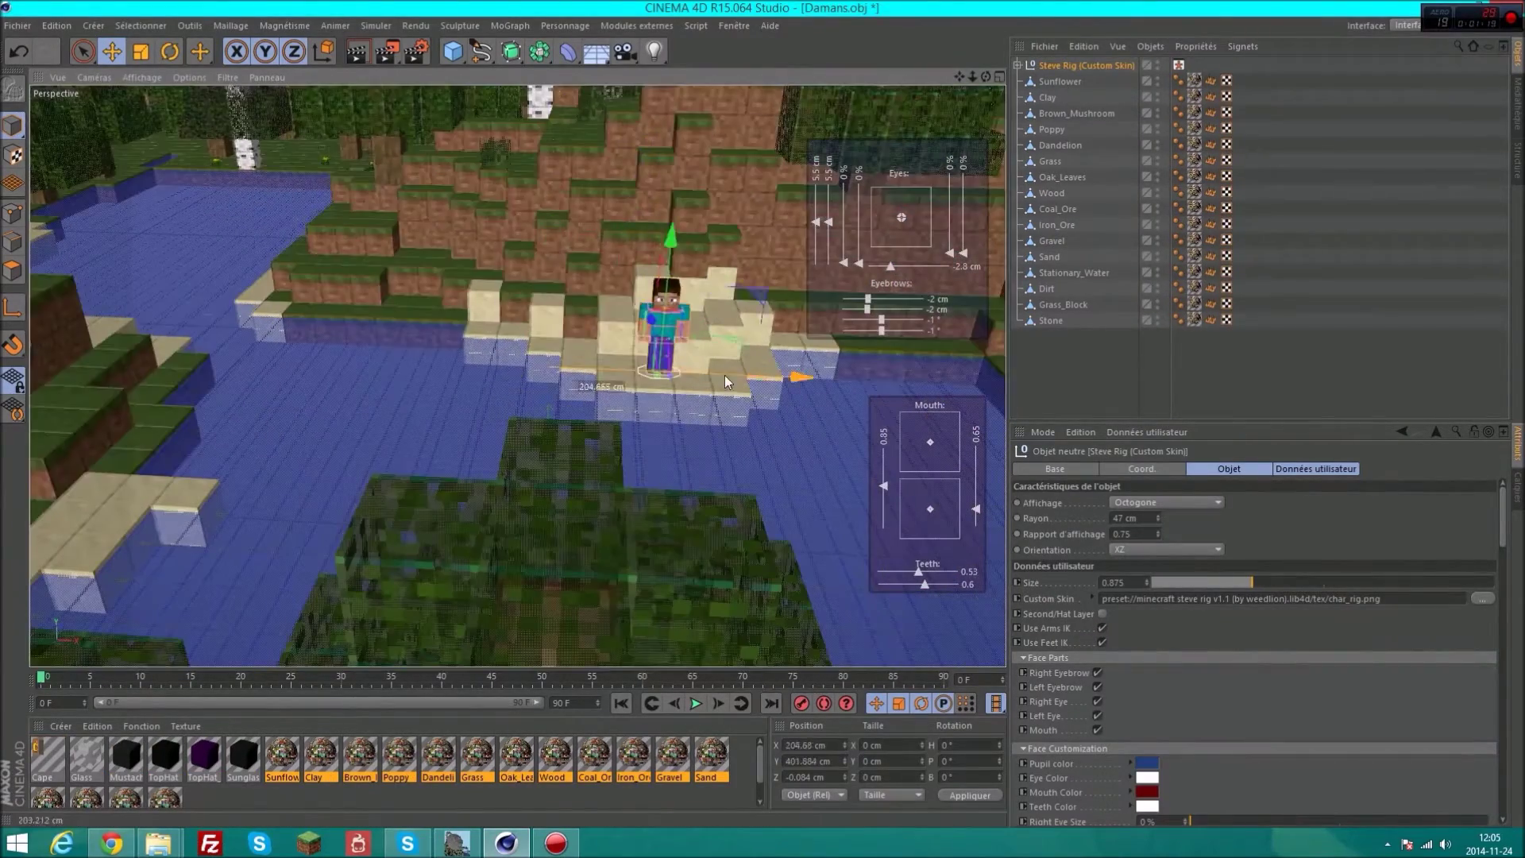
scroll(691, 342, "up", 3)
left_click_drag(835, 333, 727, 326)
Set the rig down on the sand steps at the water's edge.
scroll(940, 95, "up", 2)
left_click_drag(941, 95, 957, 74, "alt")
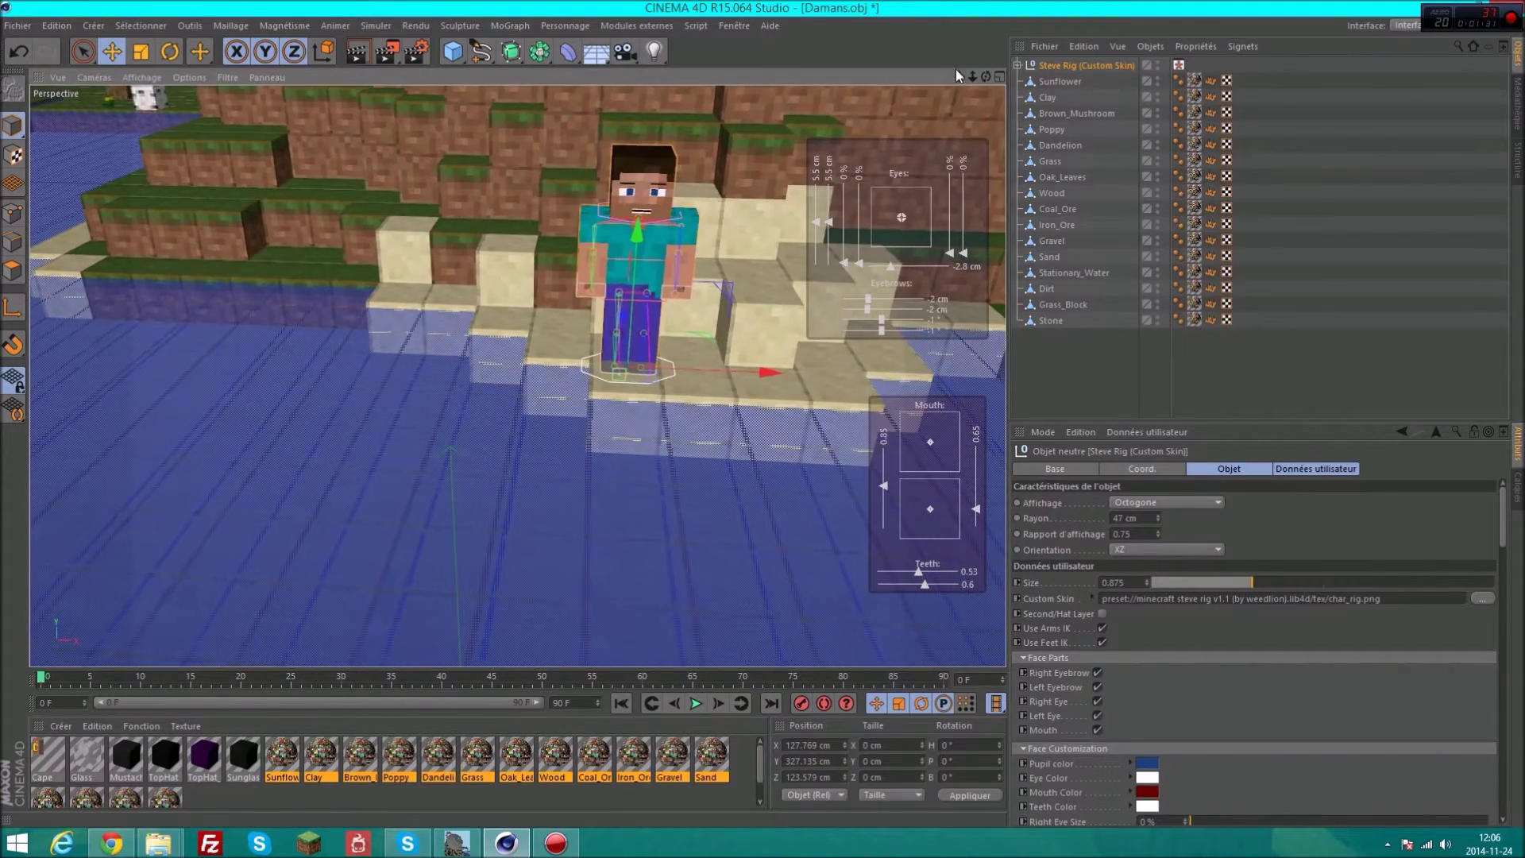
left_click_drag(632, 340, 159, 278)
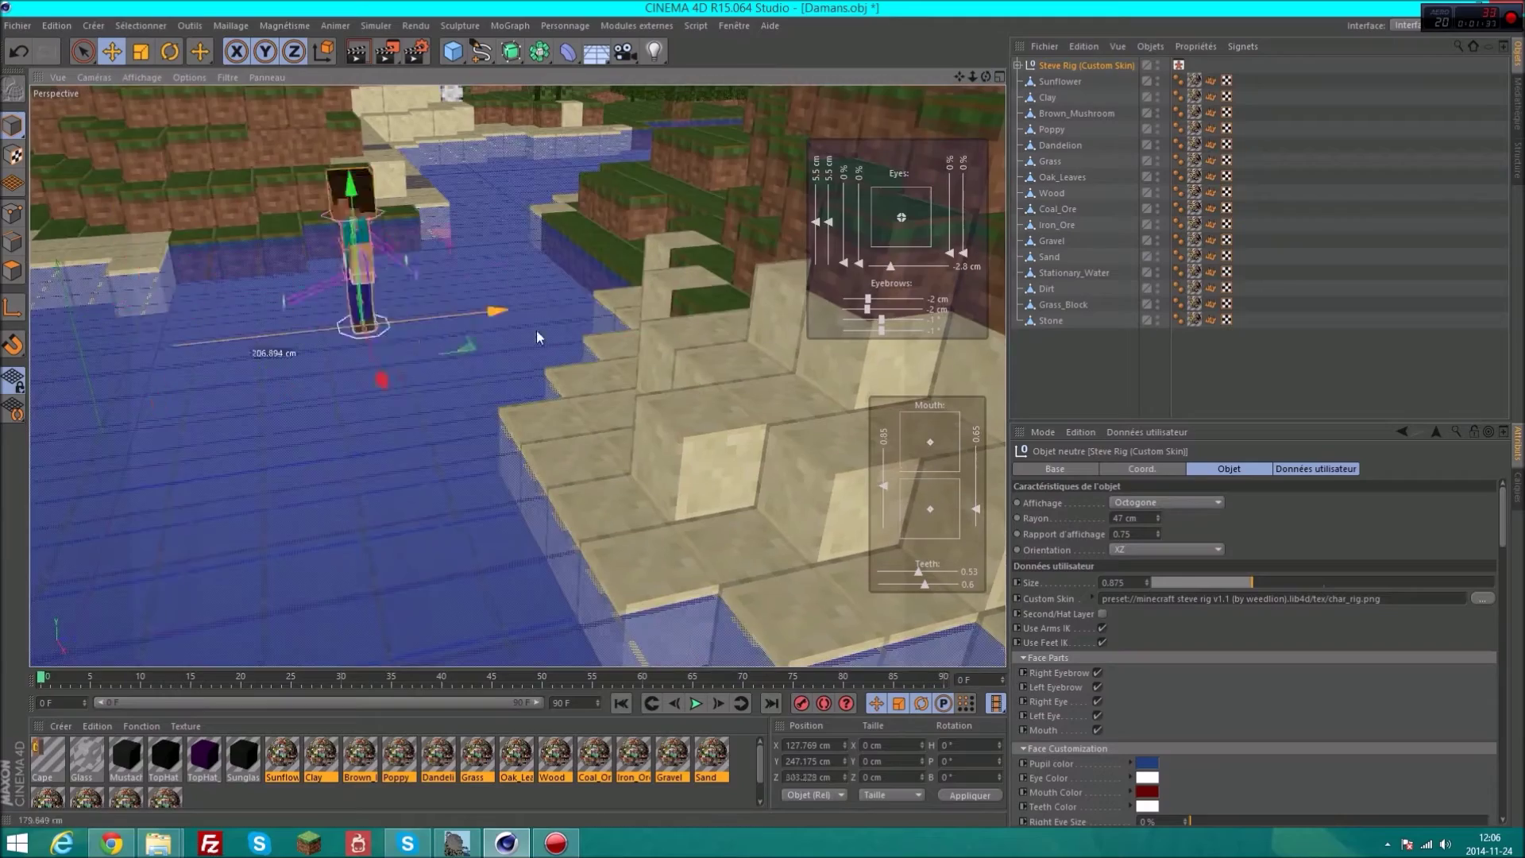
mouse_move(357, 290)
left_mouse_down("alt")
mouse_move(600, 276)
mouse_move(592, 350)
mouse_move(971, 79)
mouse_move(1003, 79)
left_mouse_up("alt")
left_click(1482, 598)
Apply Damans.png as Steve's custom skin.
left_click(437, 278)
double_click(453, 298)
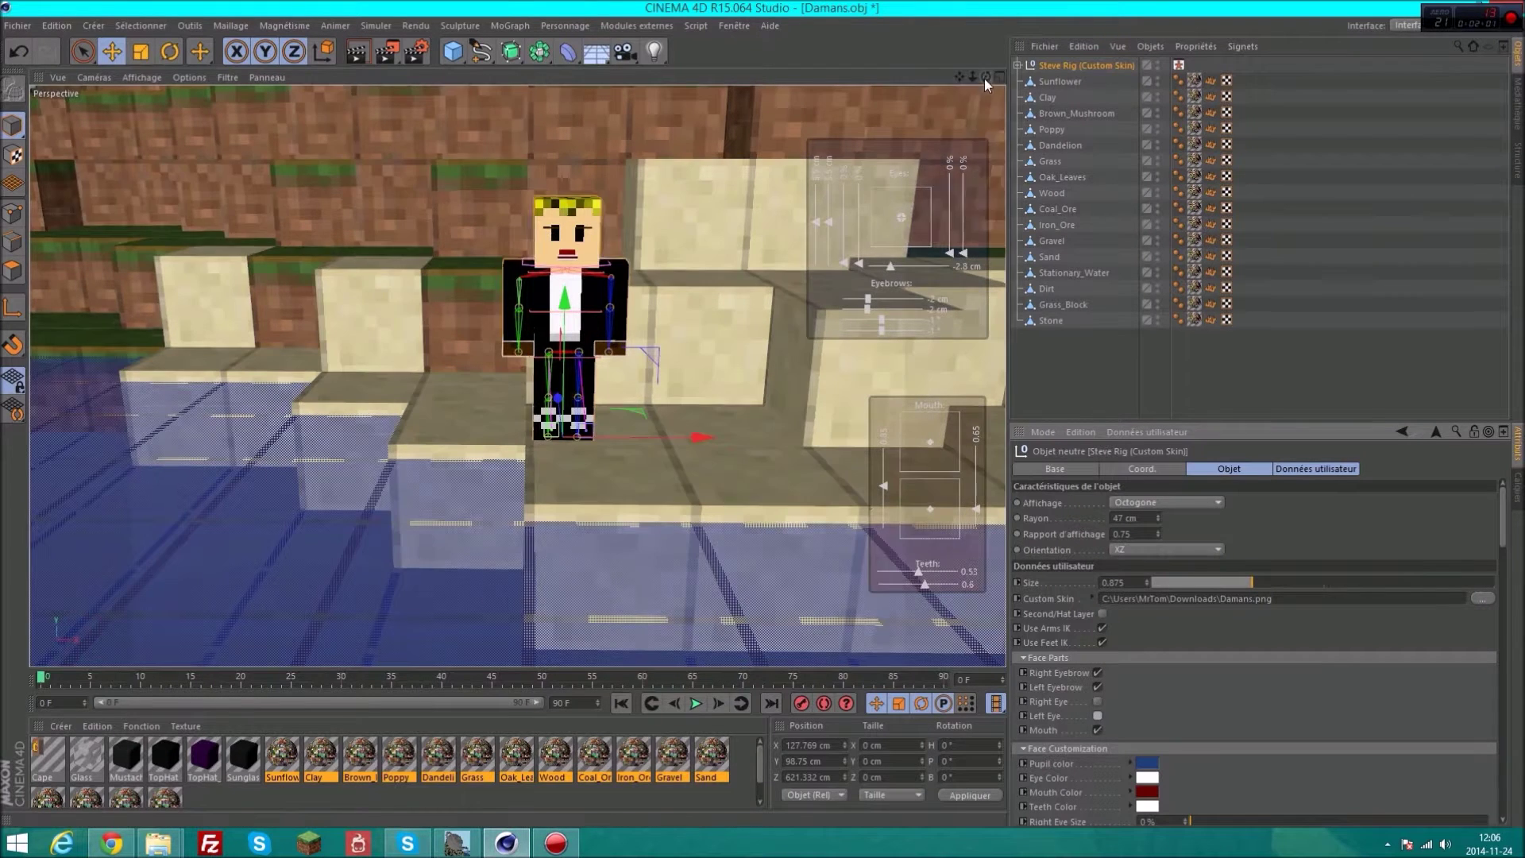
left_click_drag(979, 79, 974, 81)
Widen and open the mouth, tilt the eyebrows to 15° and show the hat layer.
left_click_drag(919, 571, 922, 570)
left_click_drag(883, 485, 884, 469)
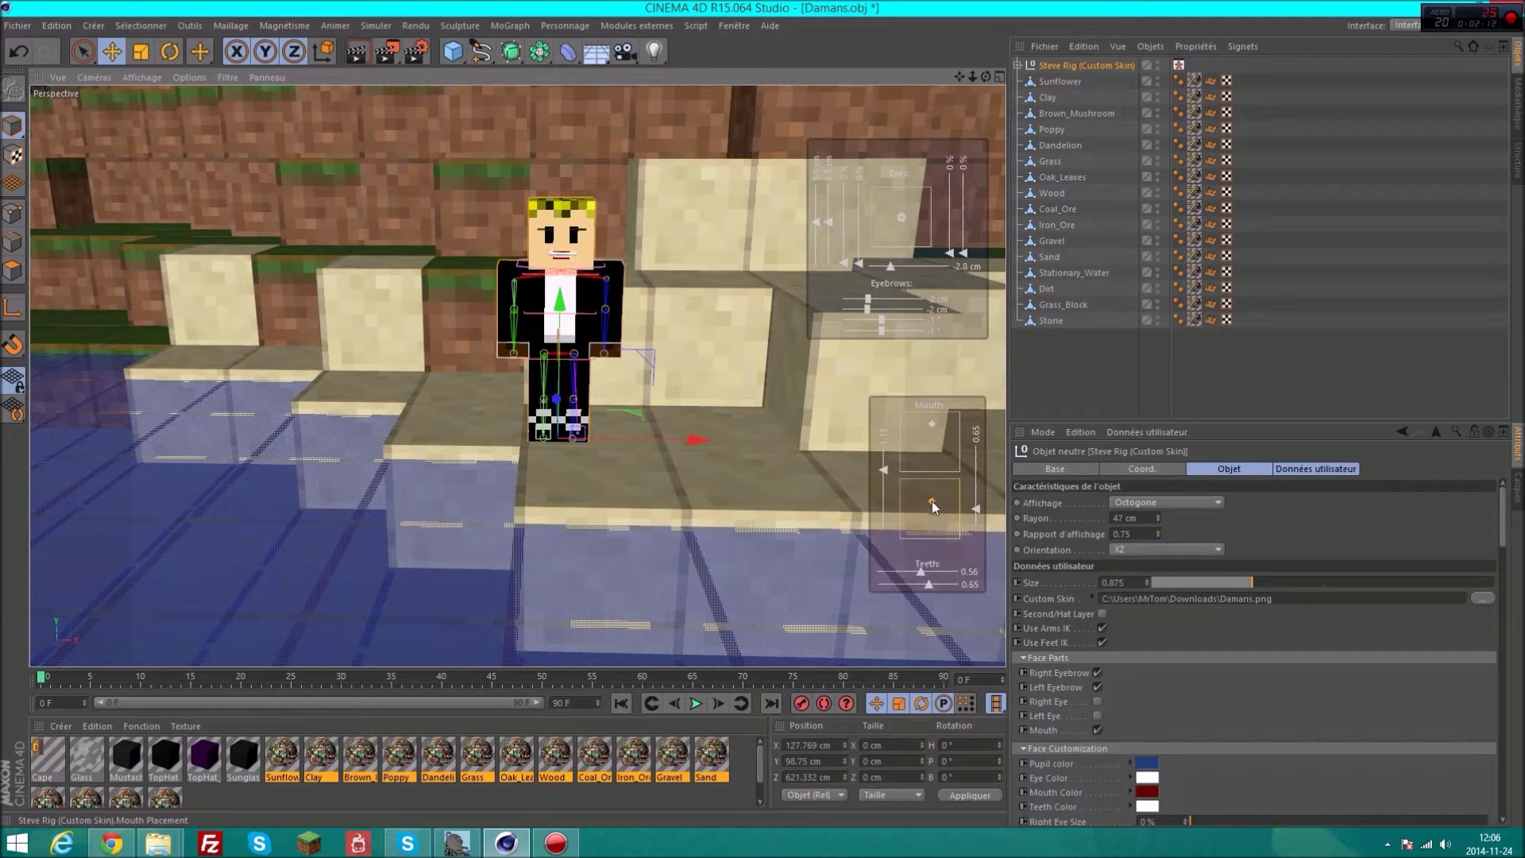
left_click_drag(970, 502, 971, 499)
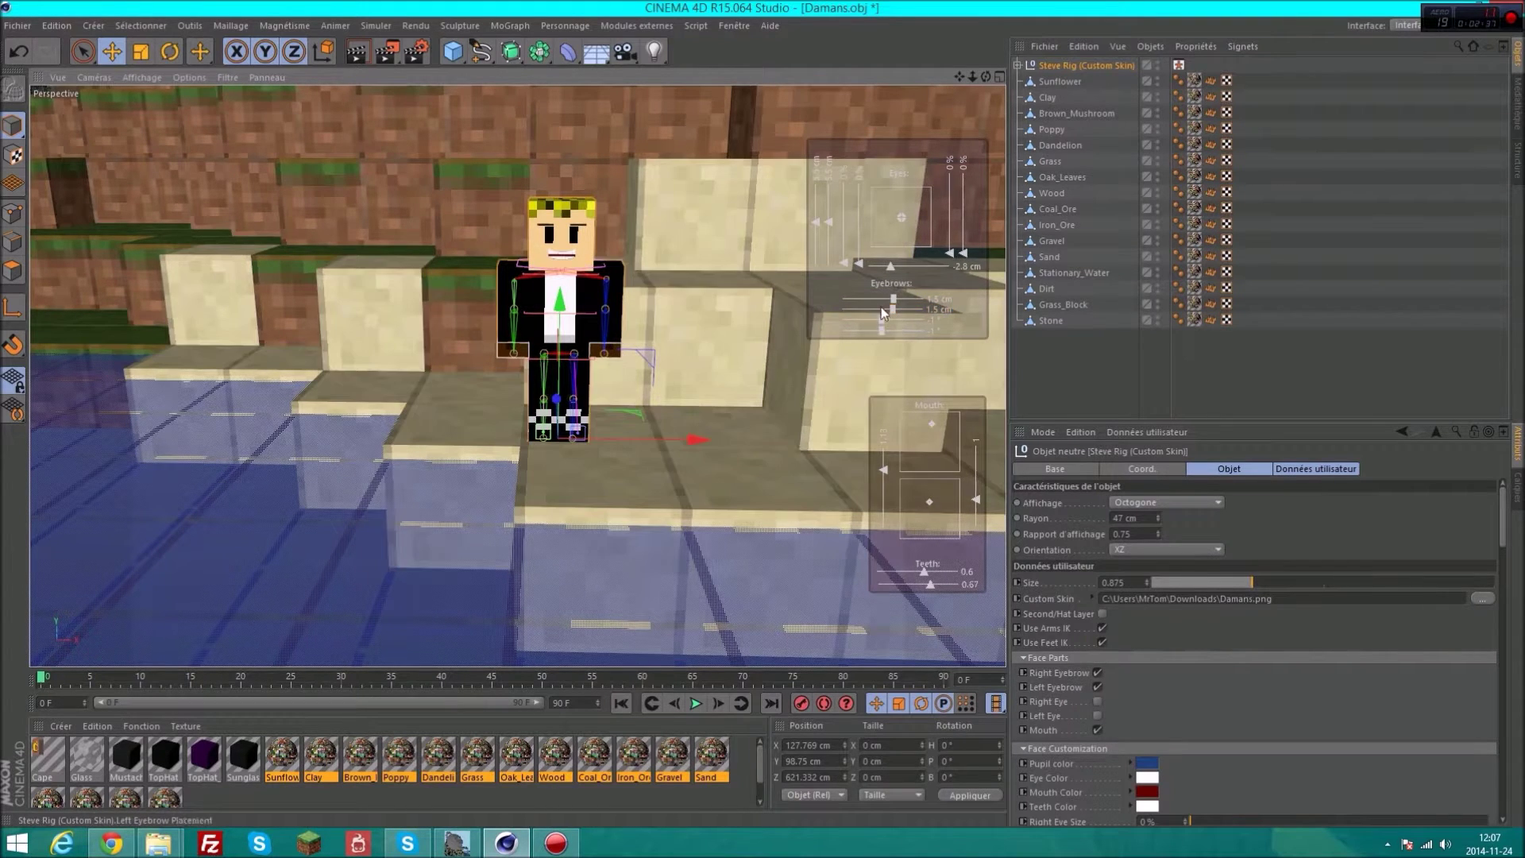
left_click_drag(881, 334, 902, 332)
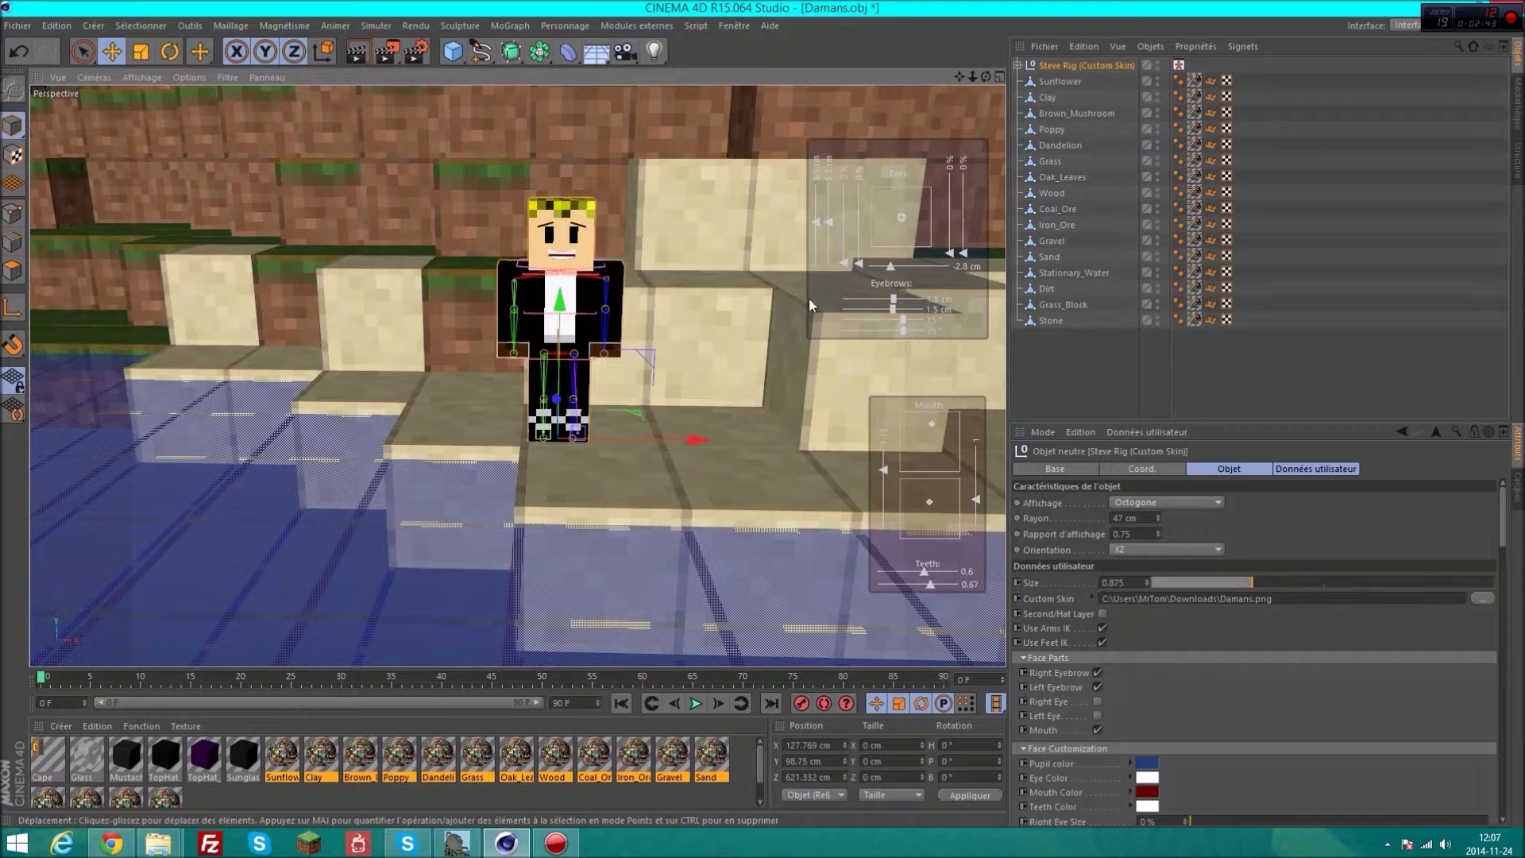
left_click(1104, 614)
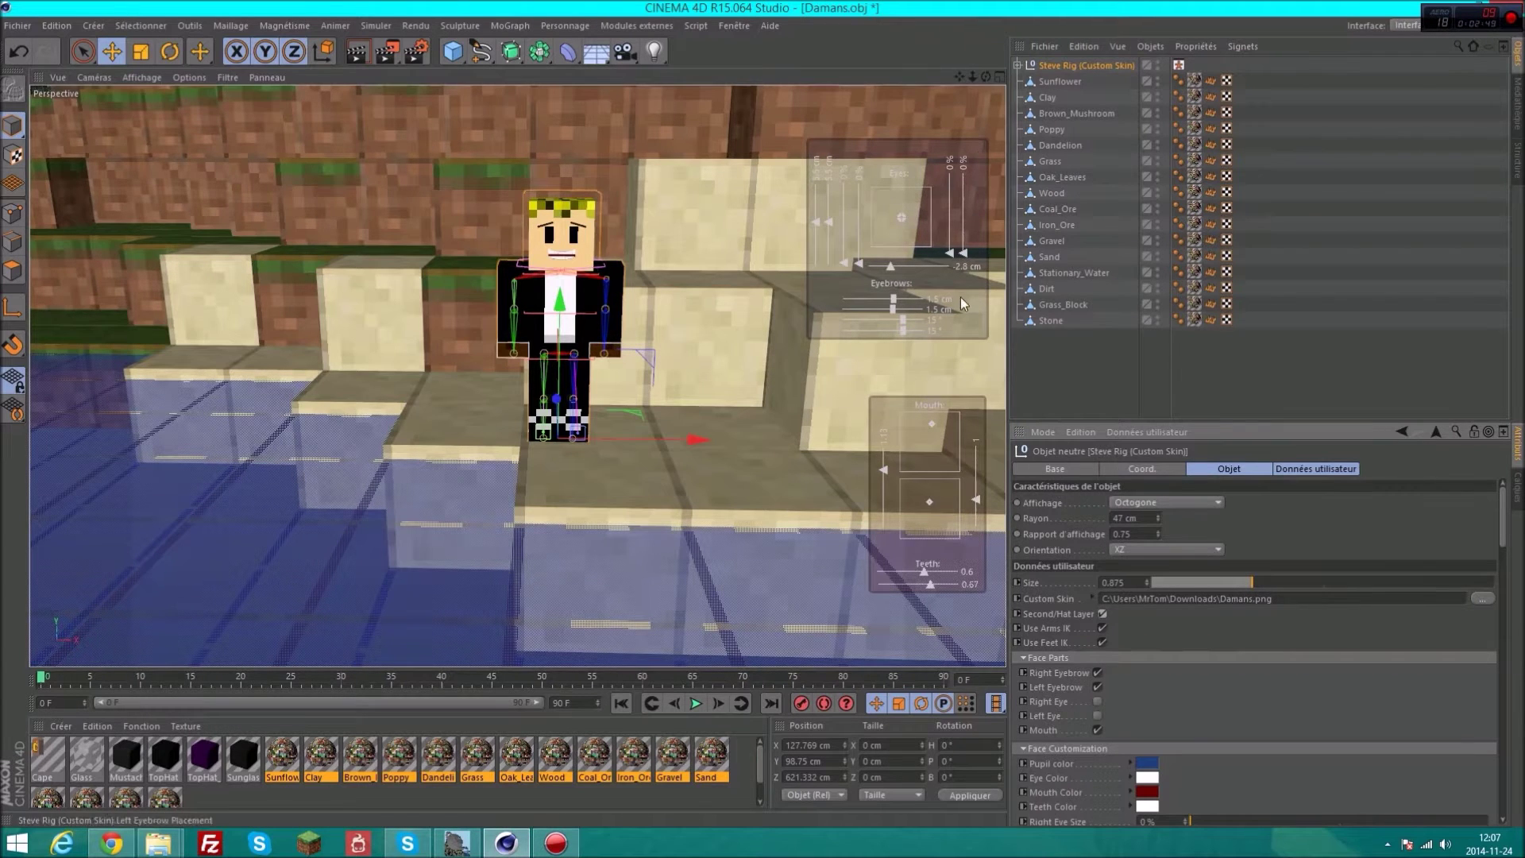
left_click_drag(984, 75, 938, 79)
left_click(1179, 64)
Move the foot IK controller to bend Steve's leg.
left_click(479, 411)
left_click_drag(521, 433, 532, 417)
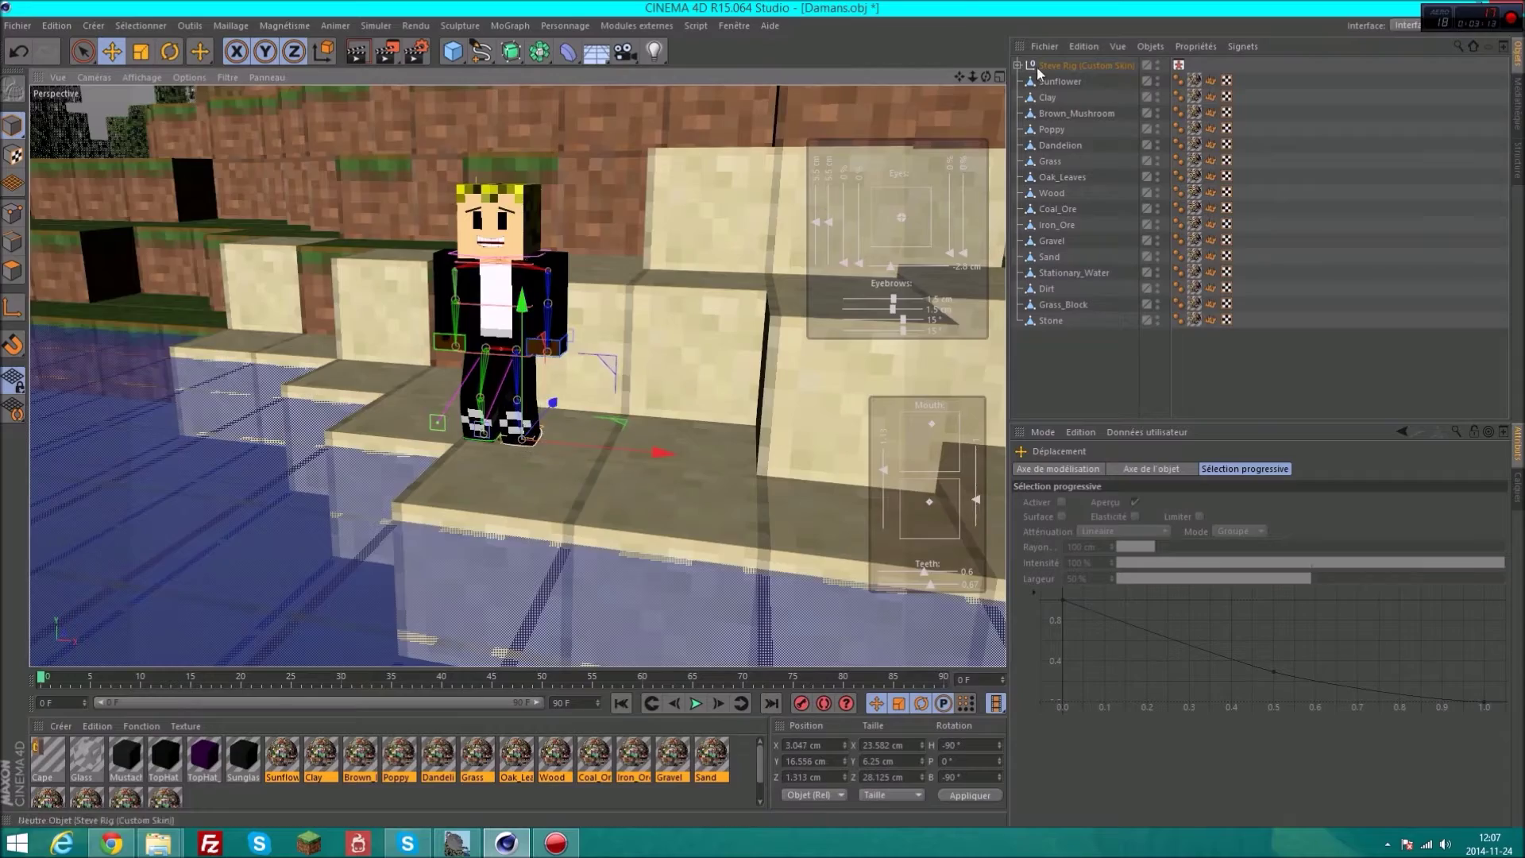
left_click_drag(986, 76, 511, 434)
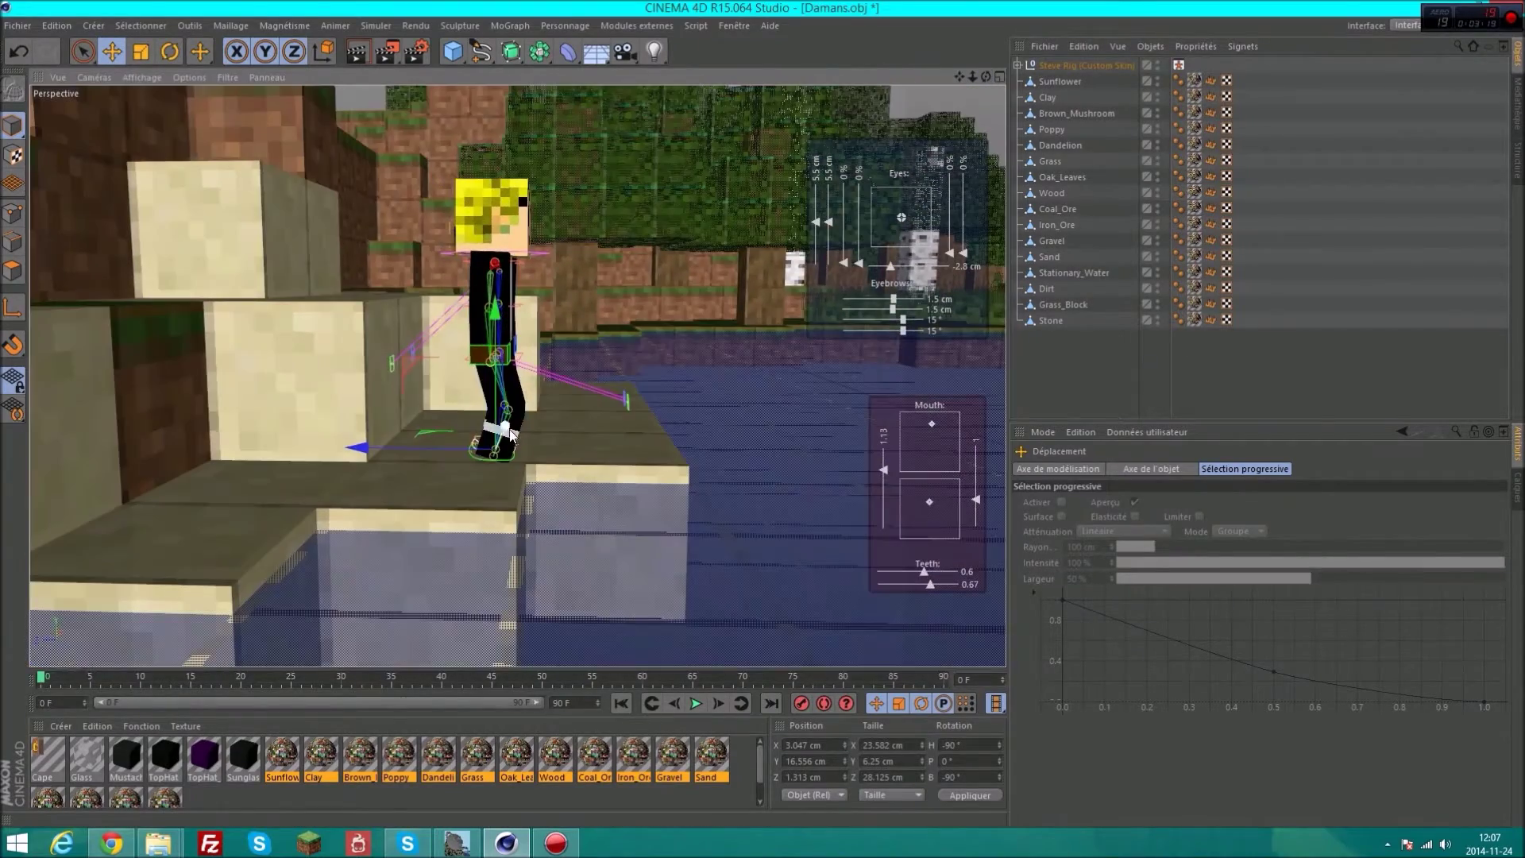
left_click_drag(509, 436, 950, 540)
Raise one hand controller into a wave and move the other hand outward.
mouse_move(467, 353)
left_mouse_down()
mouse_move(433, 326)
mouse_move(447, 310)
mouse_move(477, 318)
left_mouse_up()
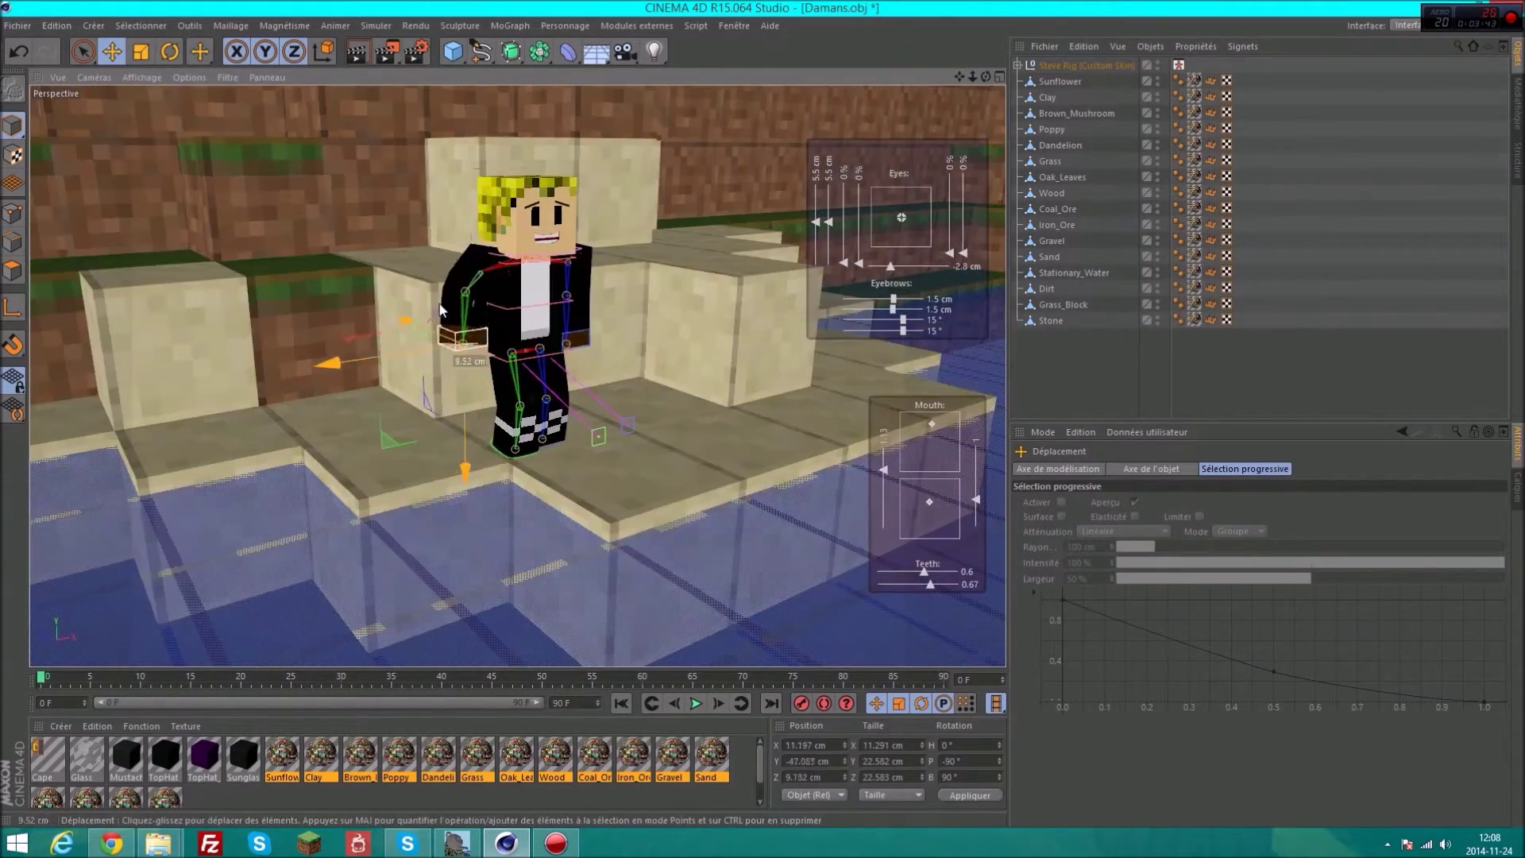
left_click_drag(556, 239, 752, 187, "alt")
left_click(481, 314)
key("ctrl+z")
key("ctrl+z")
key("ctrl+z")
key("ctrl+z")
key("ctrl+z")
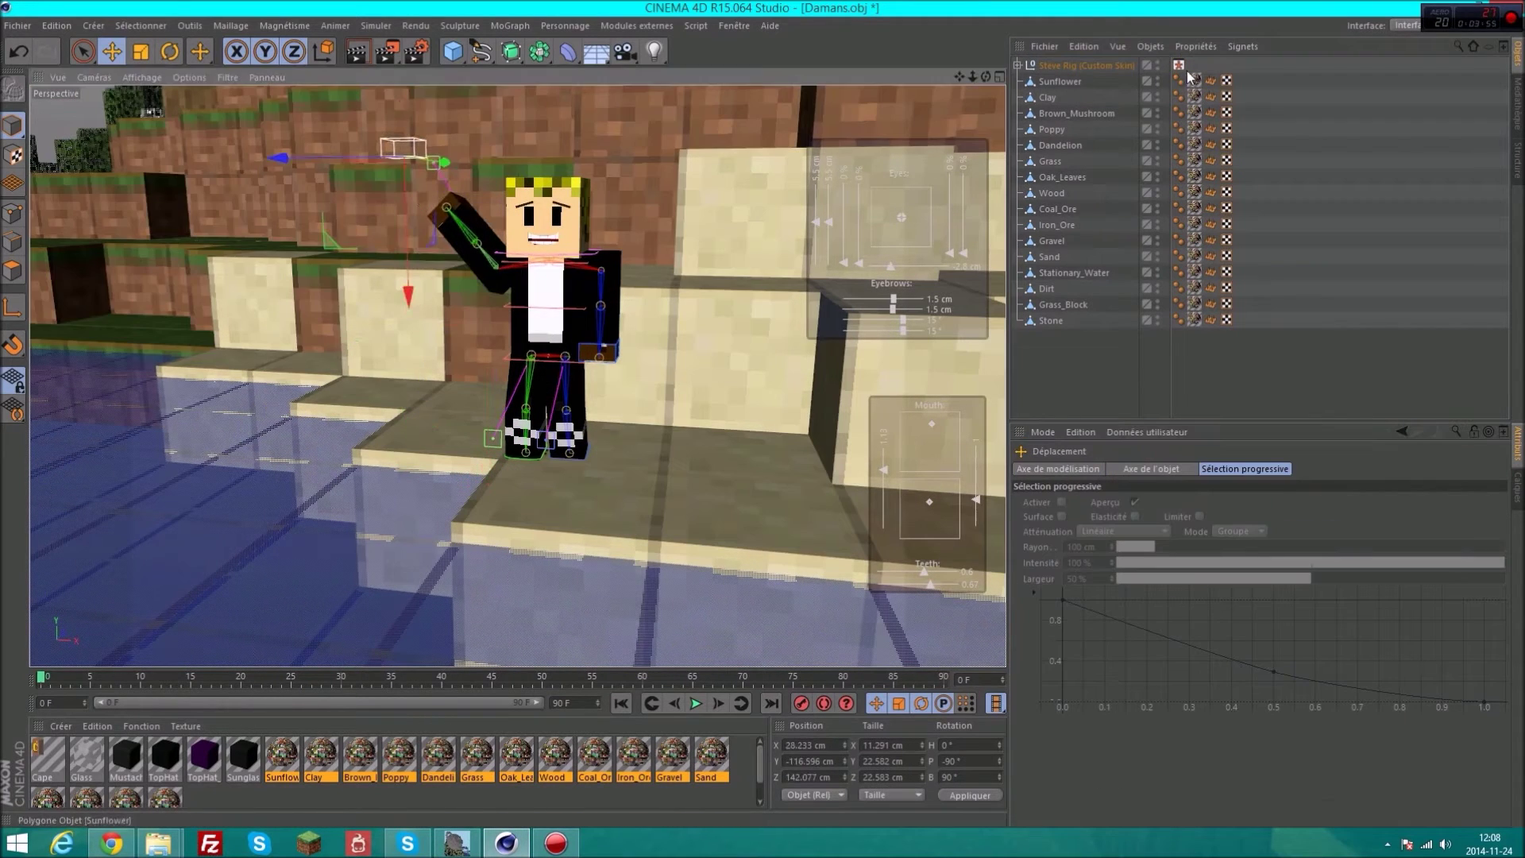
left_click_drag(601, 348, 645, 321)
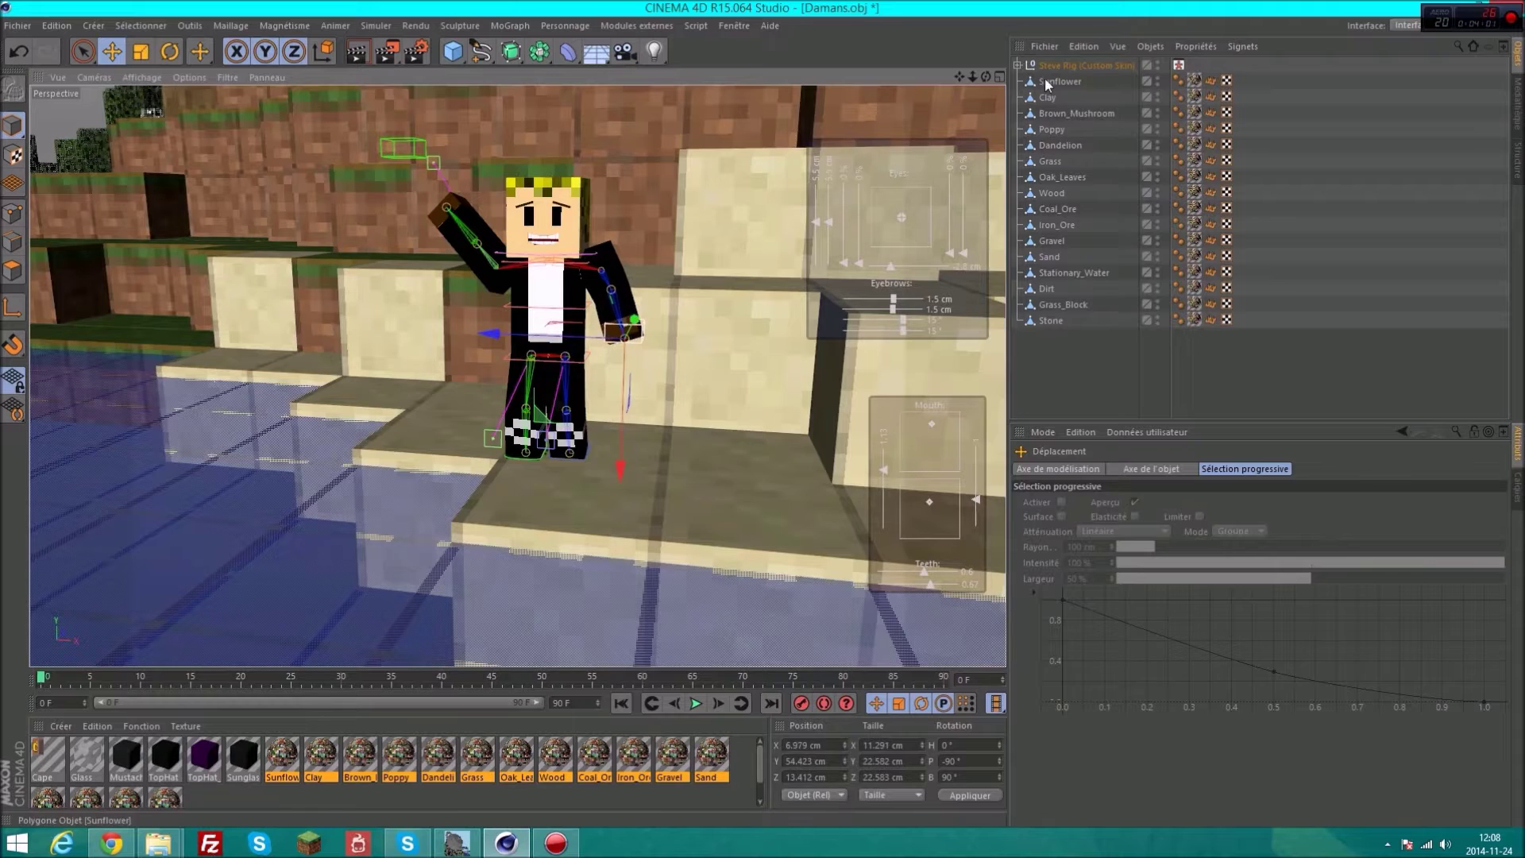
left_click(1072, 65)
scroll(1350, 636, "down", 5)
Tick Sunglasses and untick Mustache in the Steve Rig Accessories settings.
left_click_drag(1504, 635, 1488, 726)
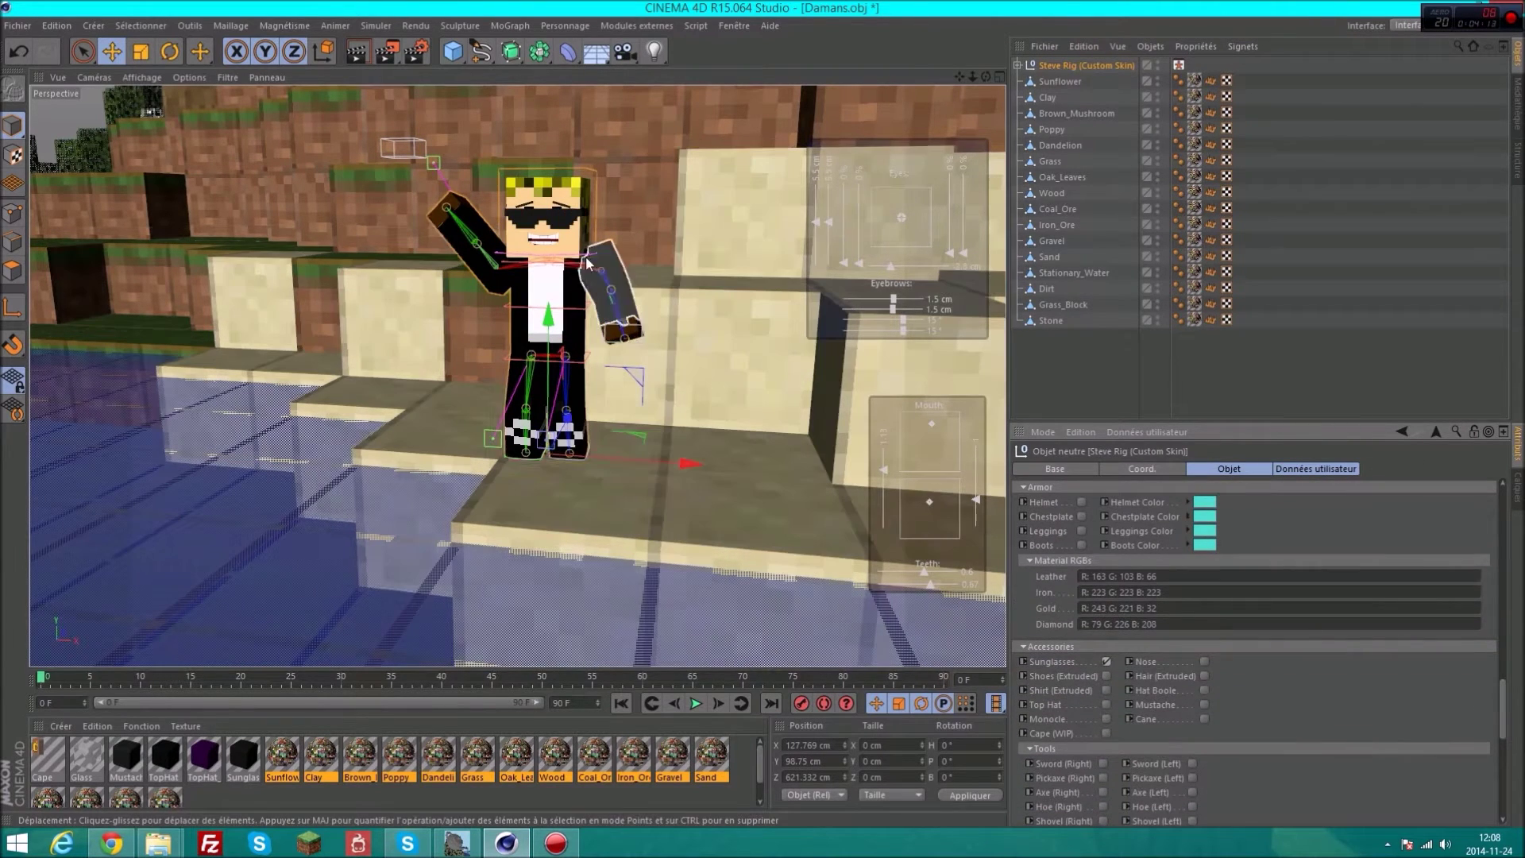
left_click(532, 193)
left_click(1085, 66)
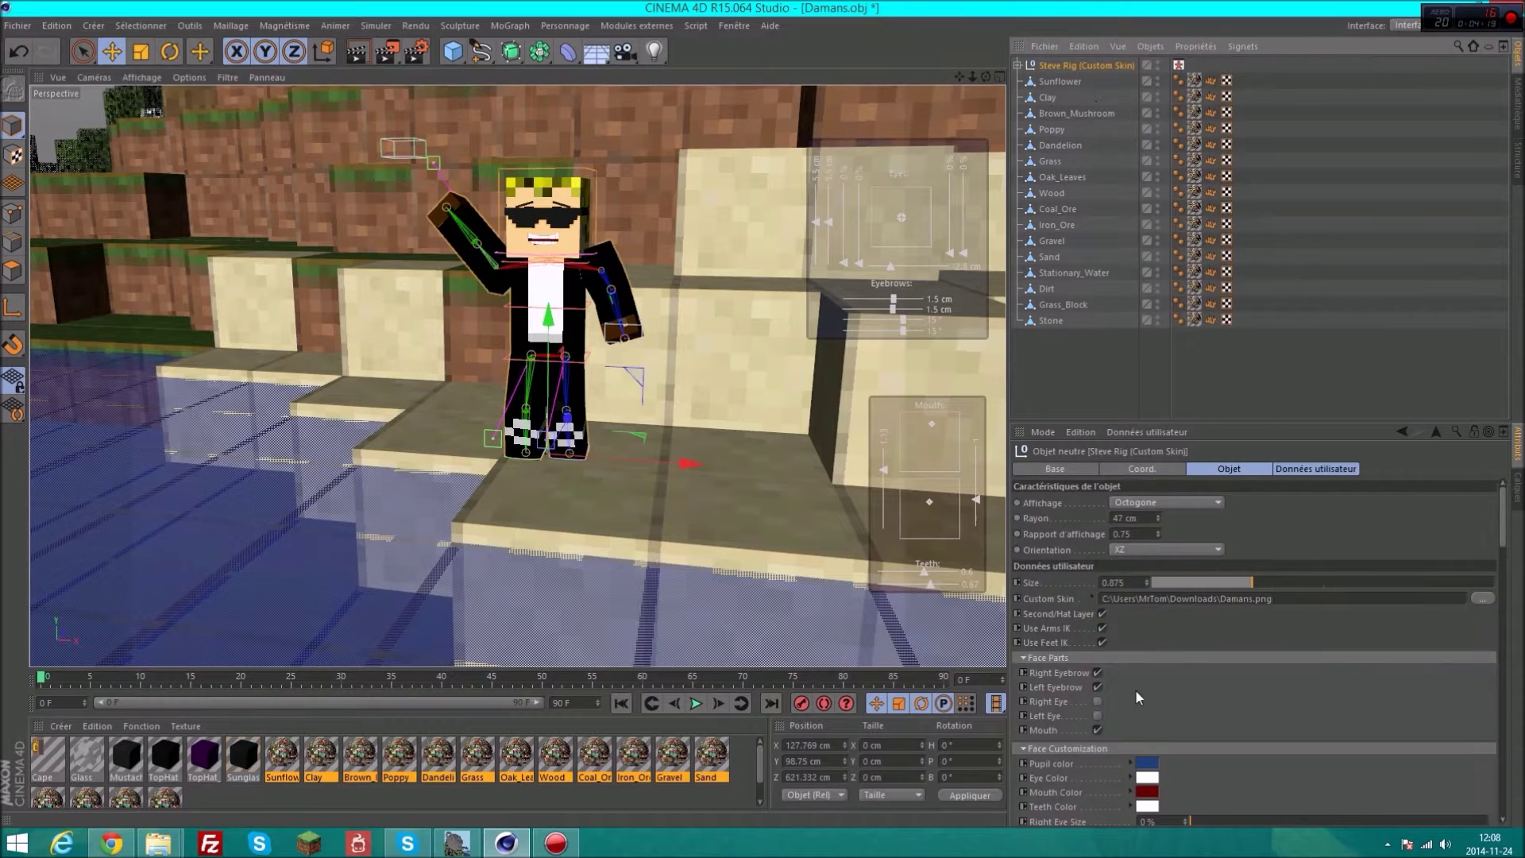
left_click_drag(1503, 508, 1519, 737)
left_click(1205, 666)
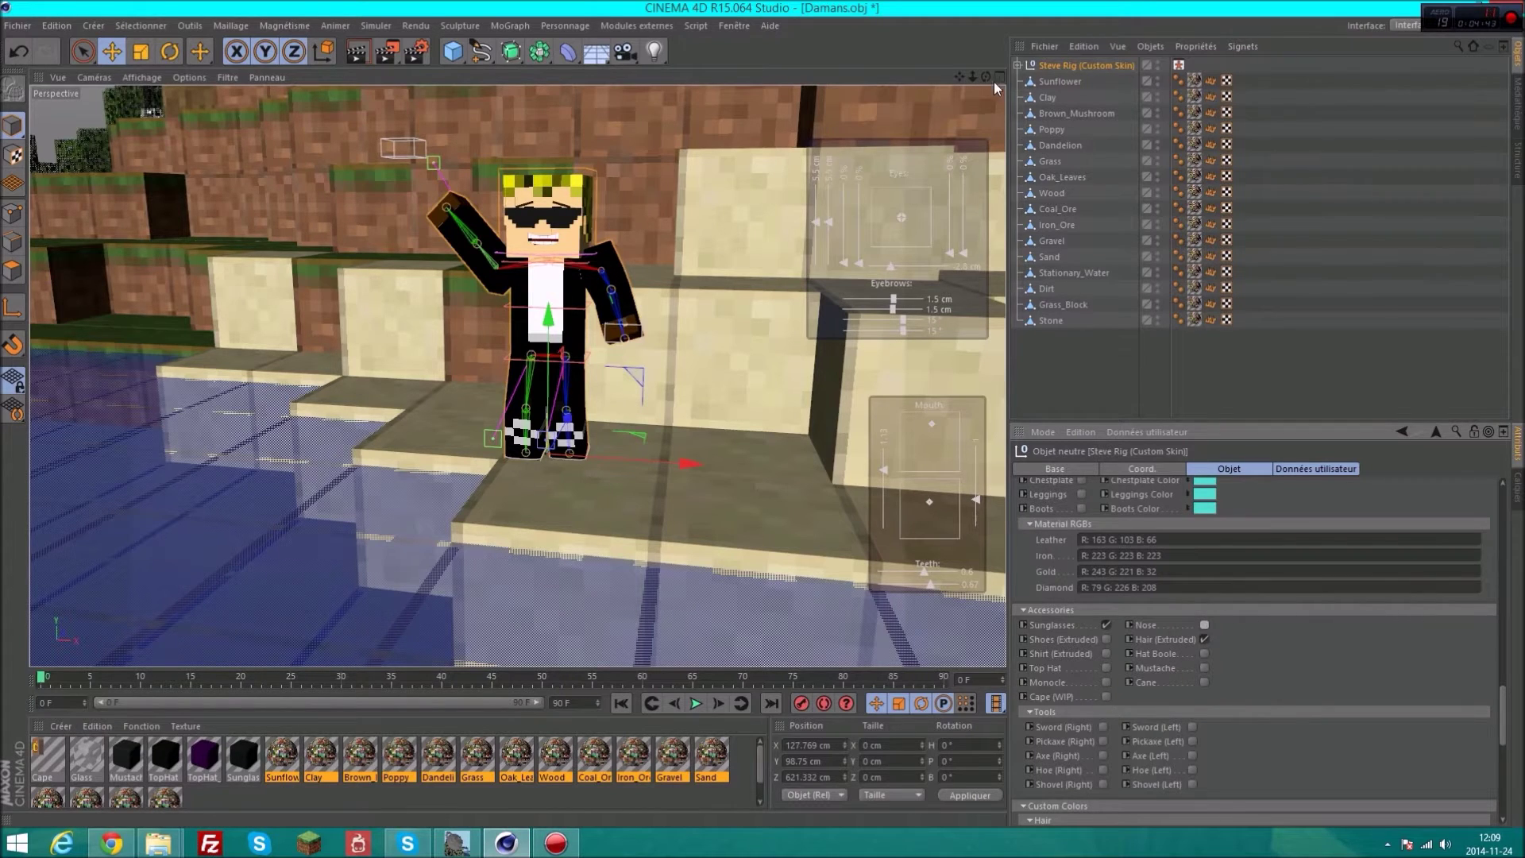
left_click_drag(997, 89, 1200, 711, "alt")
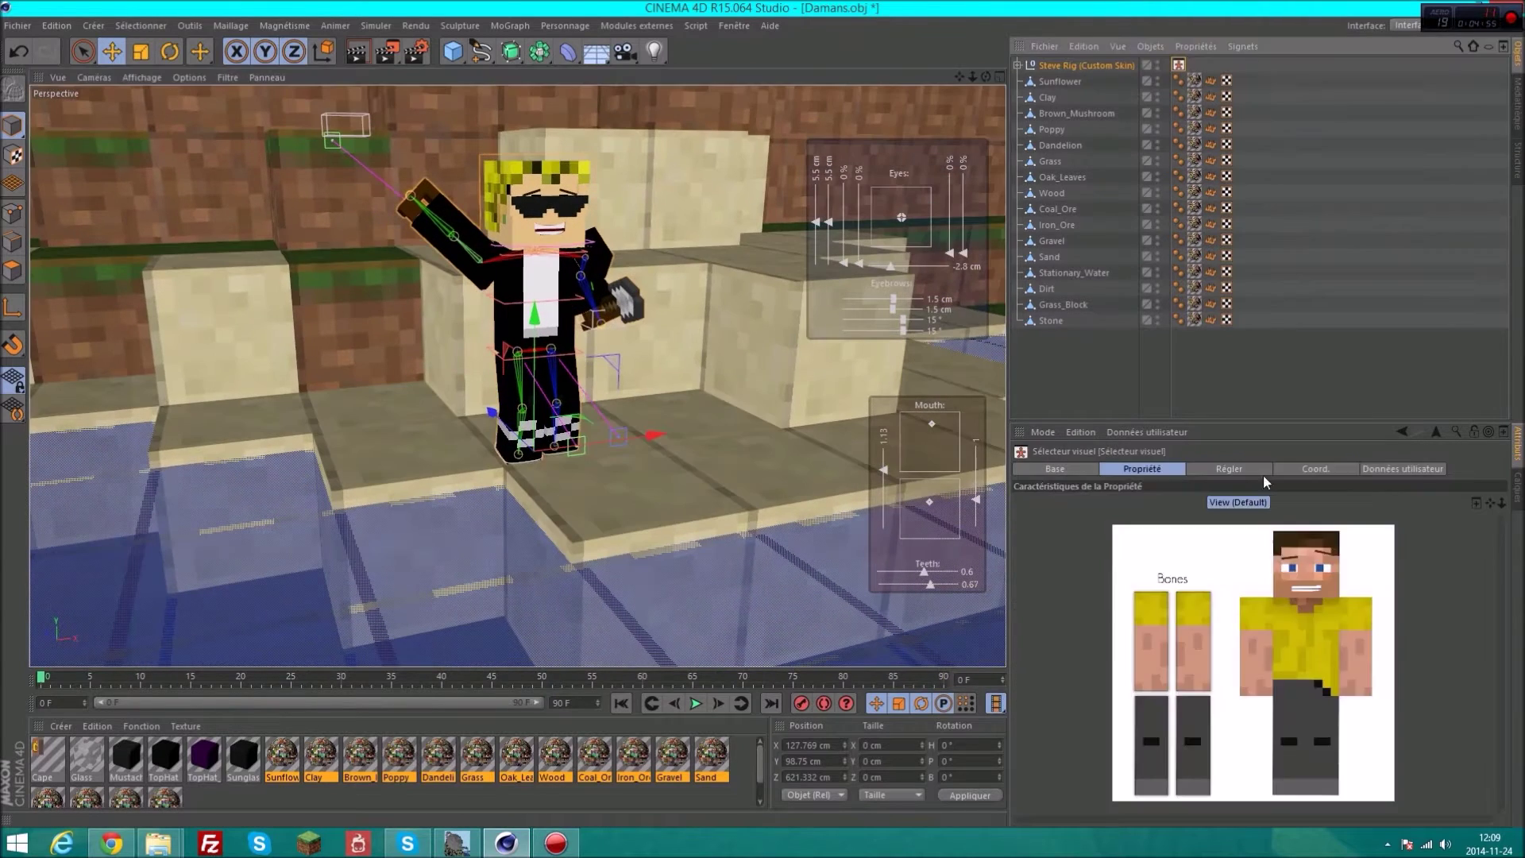
Pick the torso in the Visual Selector and rotate it about 10°.
key("r")
left_click(570, 261)
left_click_drag(550, 276, 568, 262)
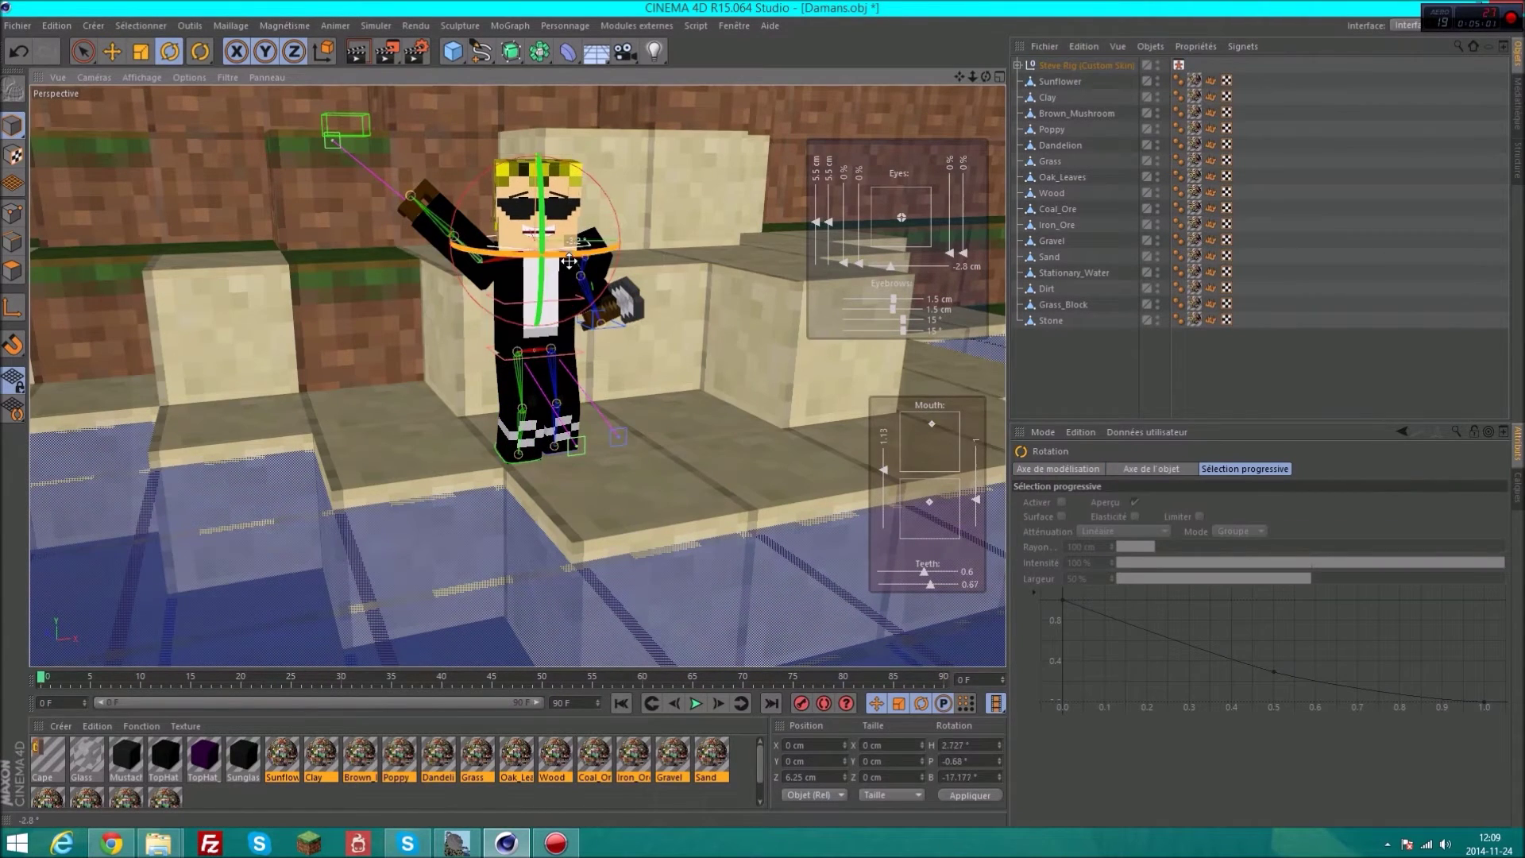
key("ctrl+z")
left_click(976, 505)
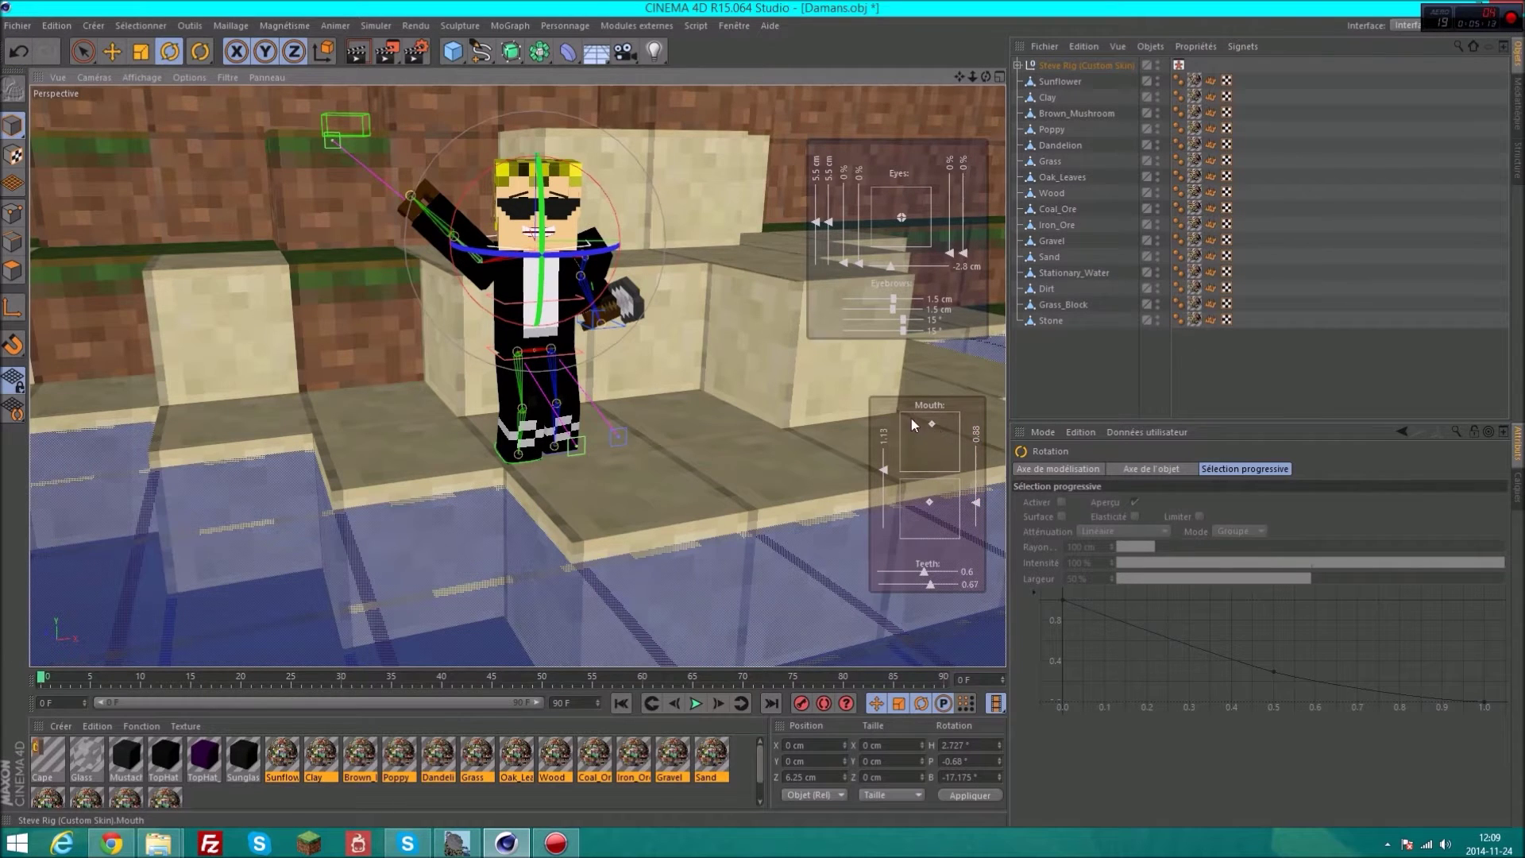
left_click(1179, 64)
left_click(1322, 661)
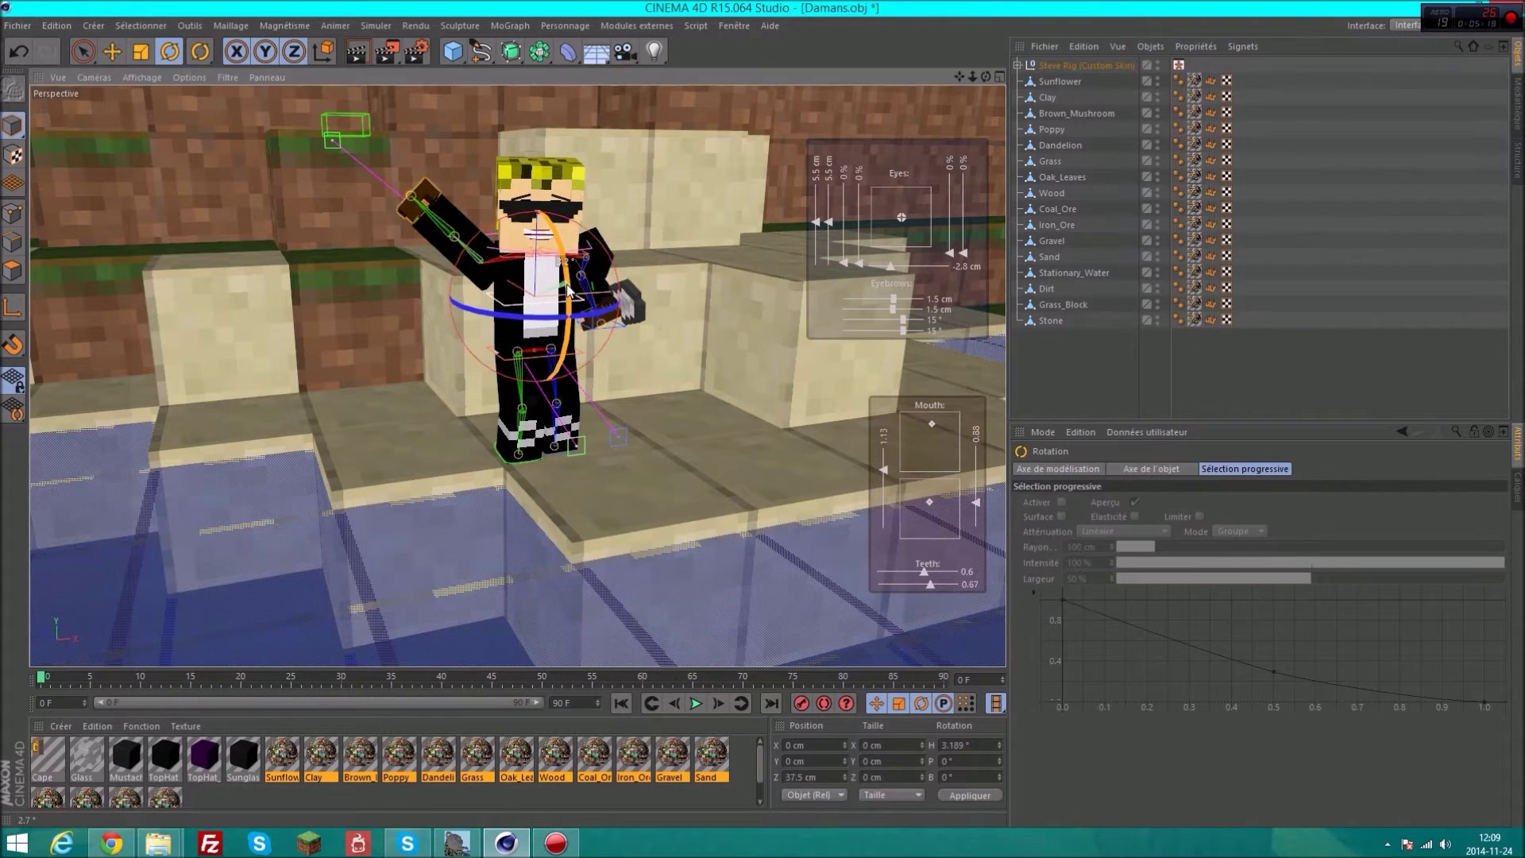
left_click_drag(597, 316, 588, 322)
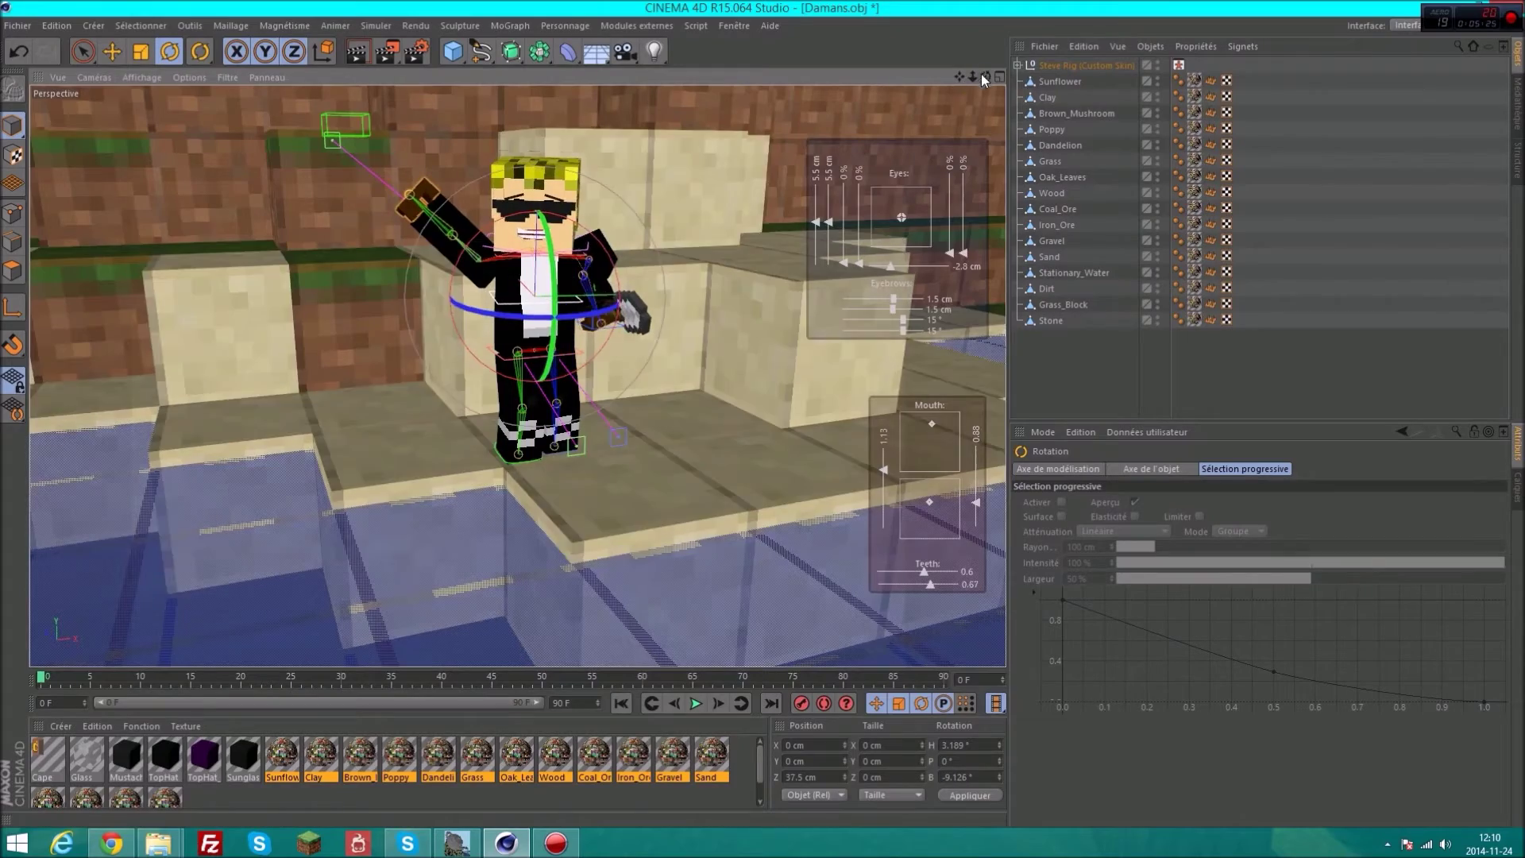
left_click_drag(985, 76, 914, 95)
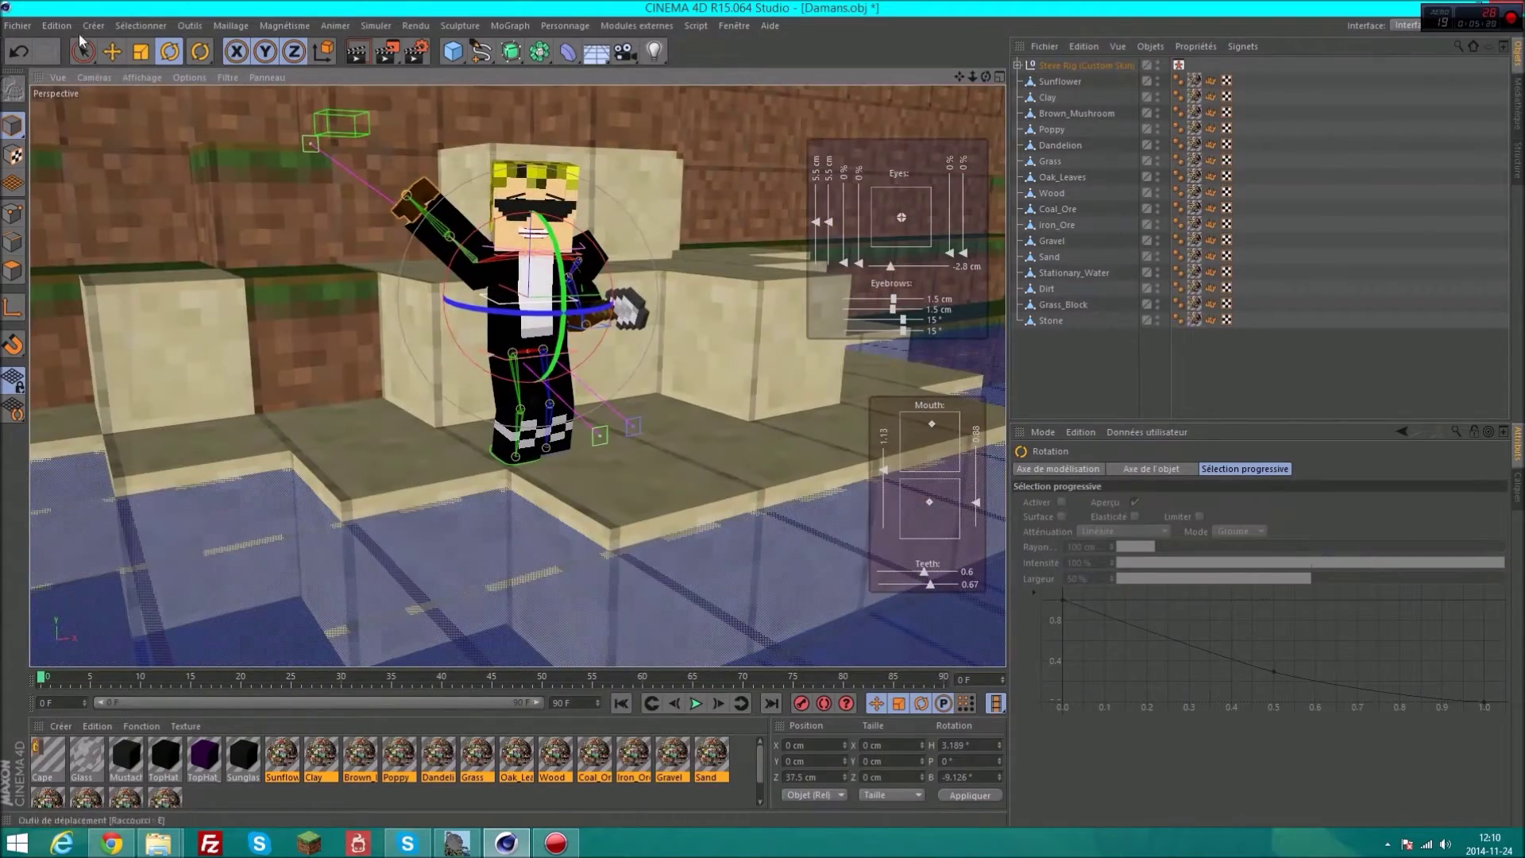
left_click(93, 26)
mouse_move(113, 156)
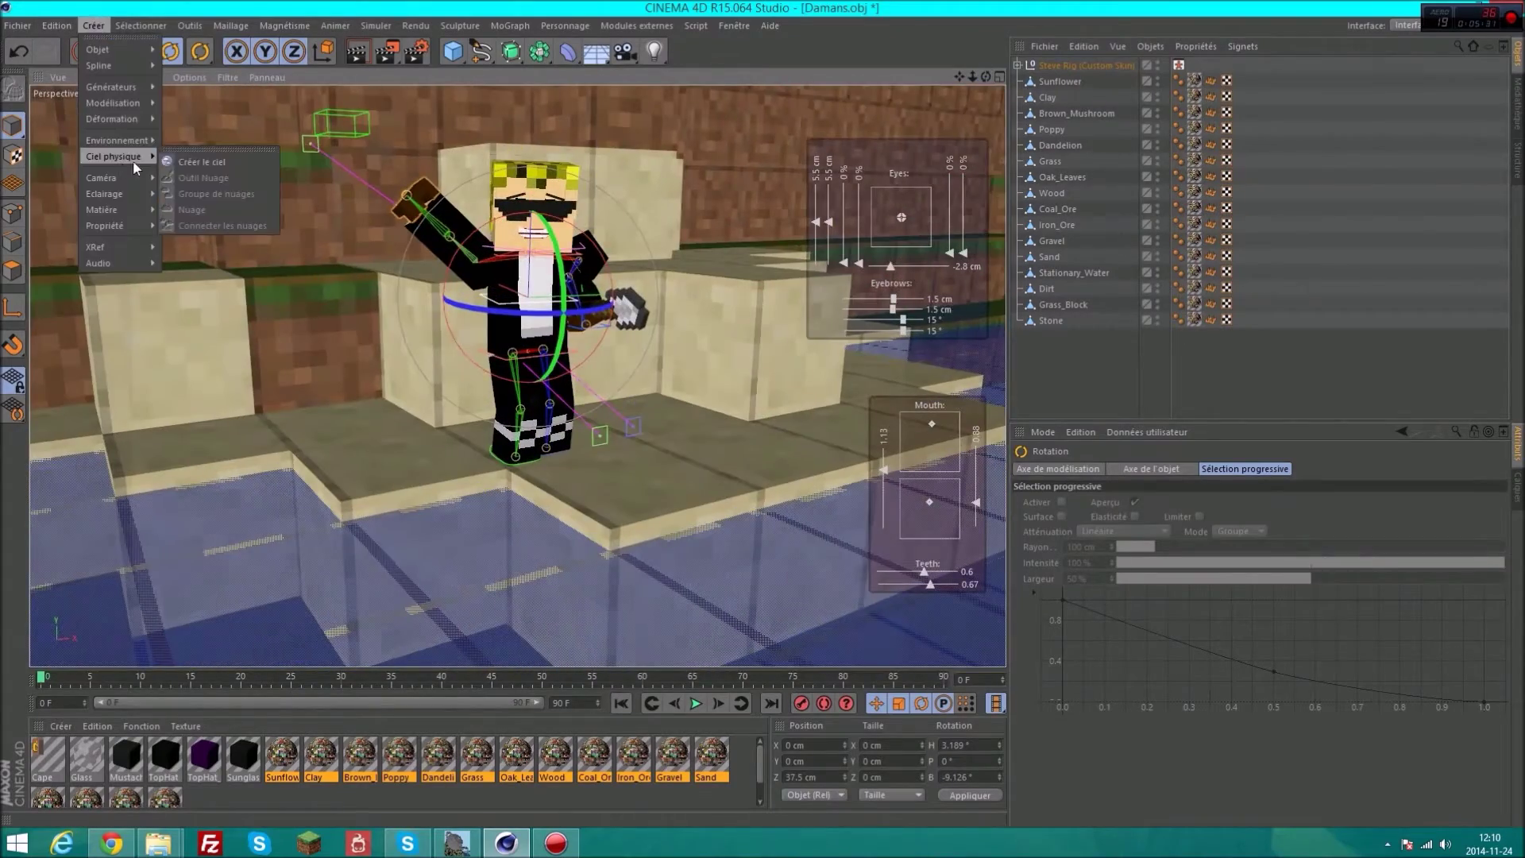
Create a Ciel physique sky, then review the Steve Rig Objet attributes.
left_click(202, 162)
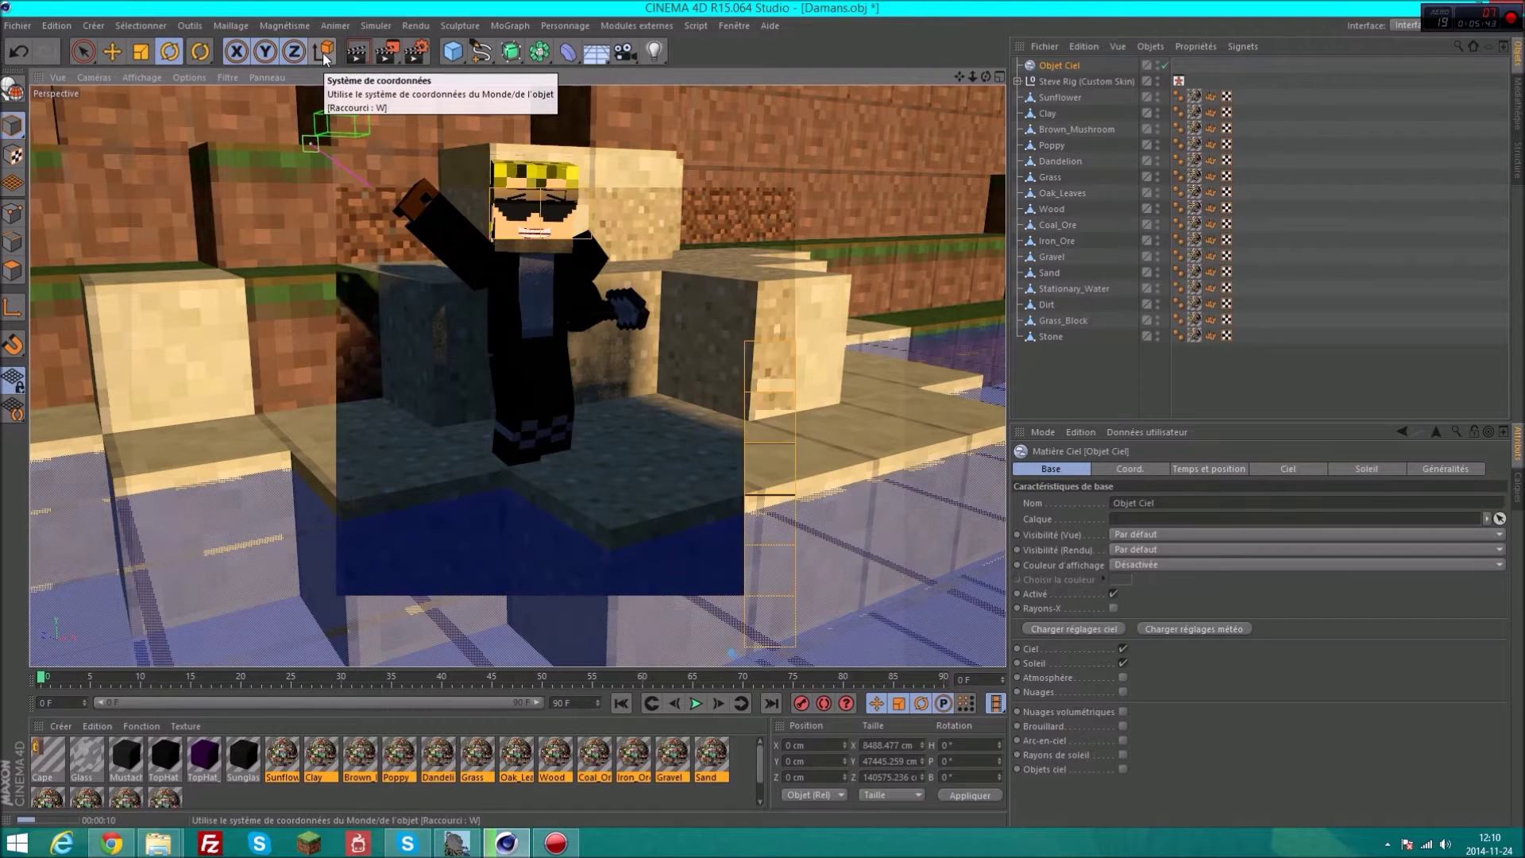
left_click(1069, 80)
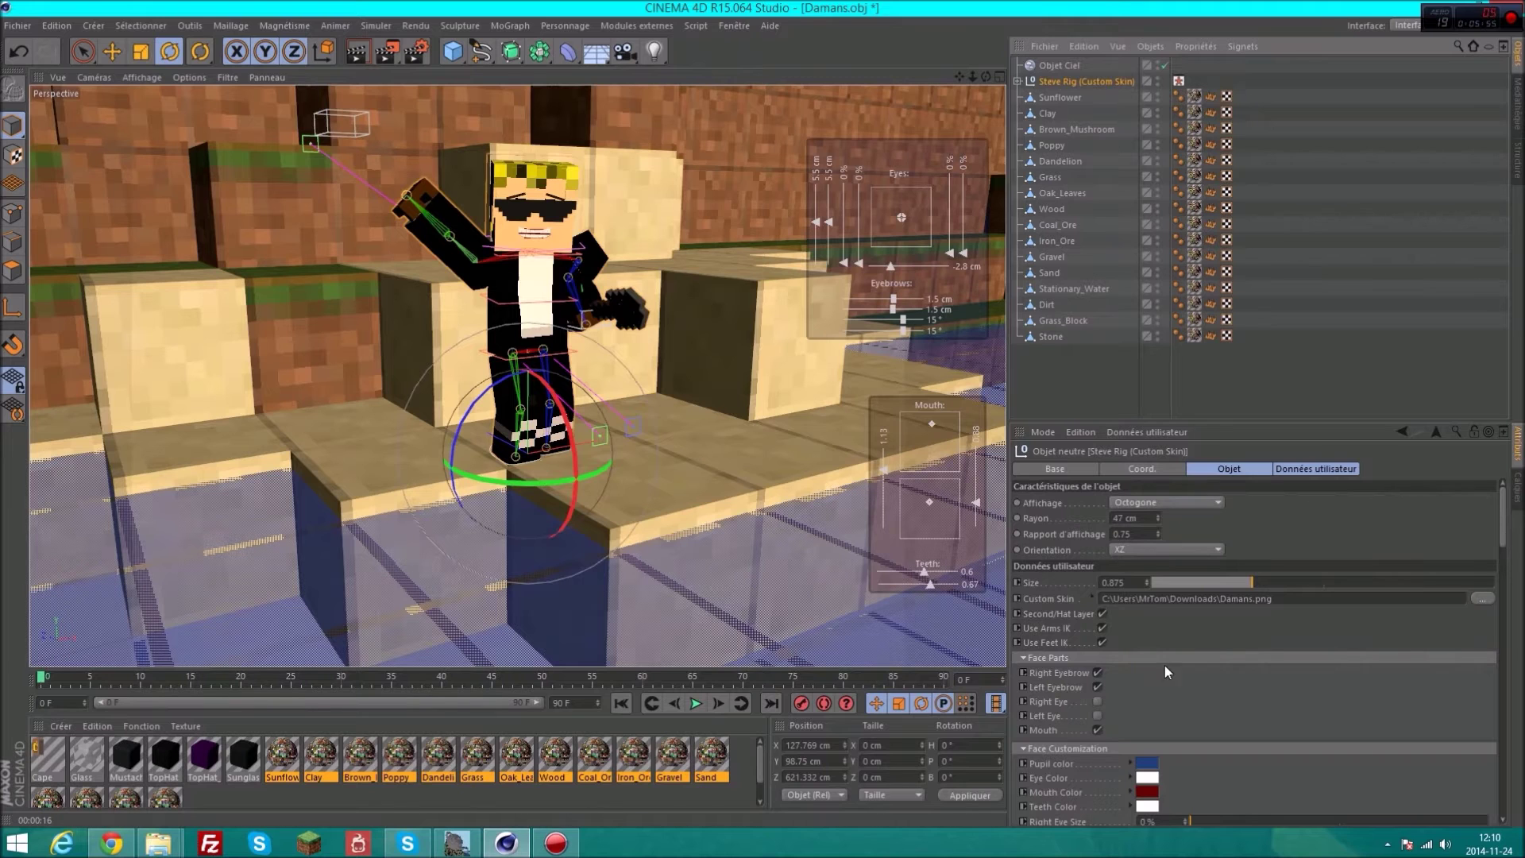
scroll(1200, 677, "down", 5)
scroll(1216, 672, "down", 5)
scroll(1234, 666, "down", 4)
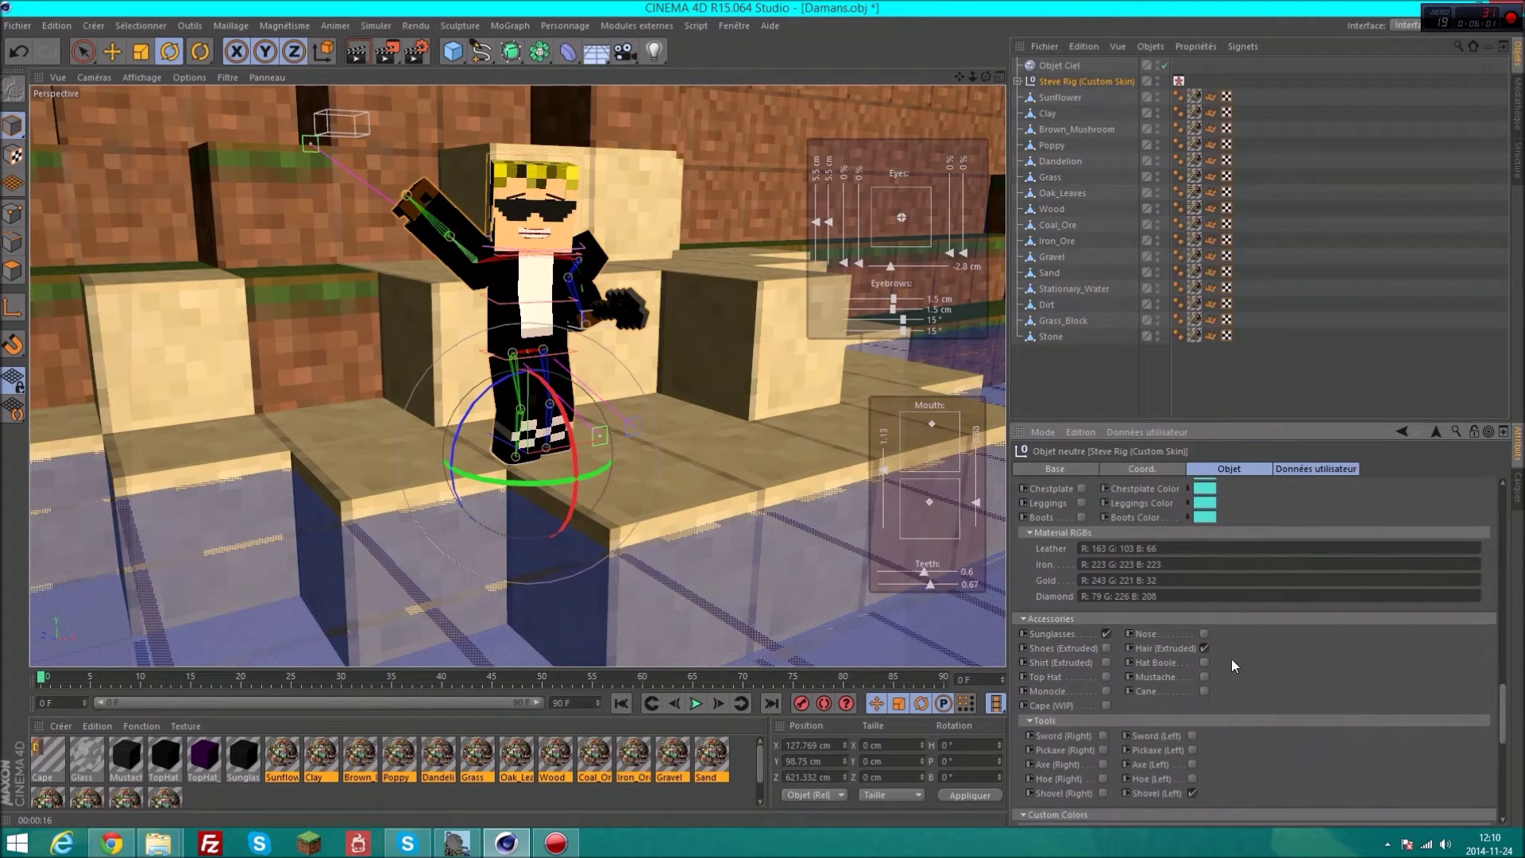
left_click_drag(493, 358, 518, 376, "alt")
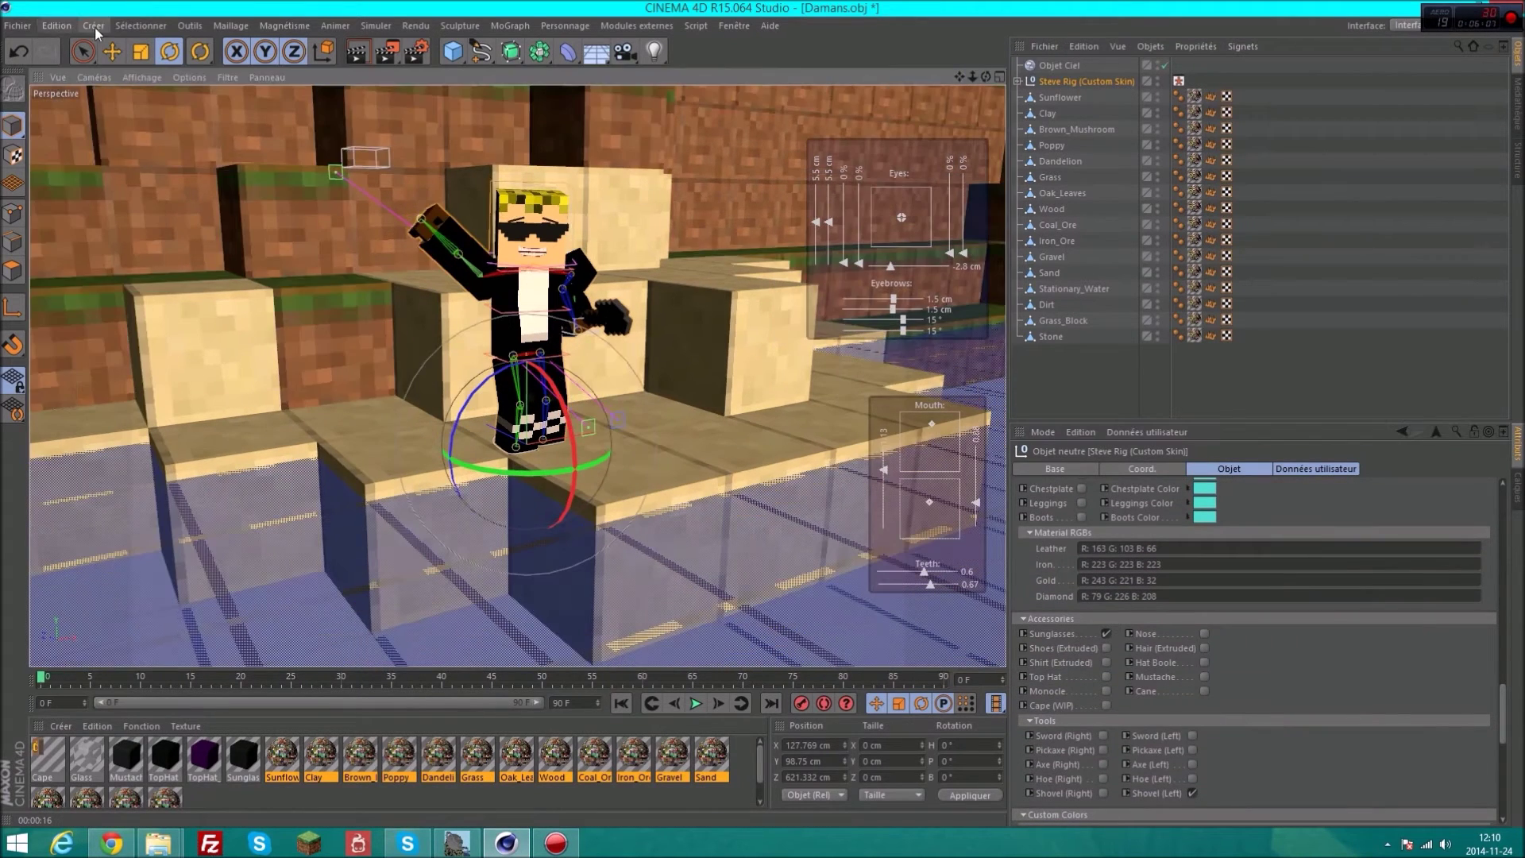
Add a Lumière light, raise it above the water, and zoom in on Steve.
left_click(93, 25)
left_click(195, 202)
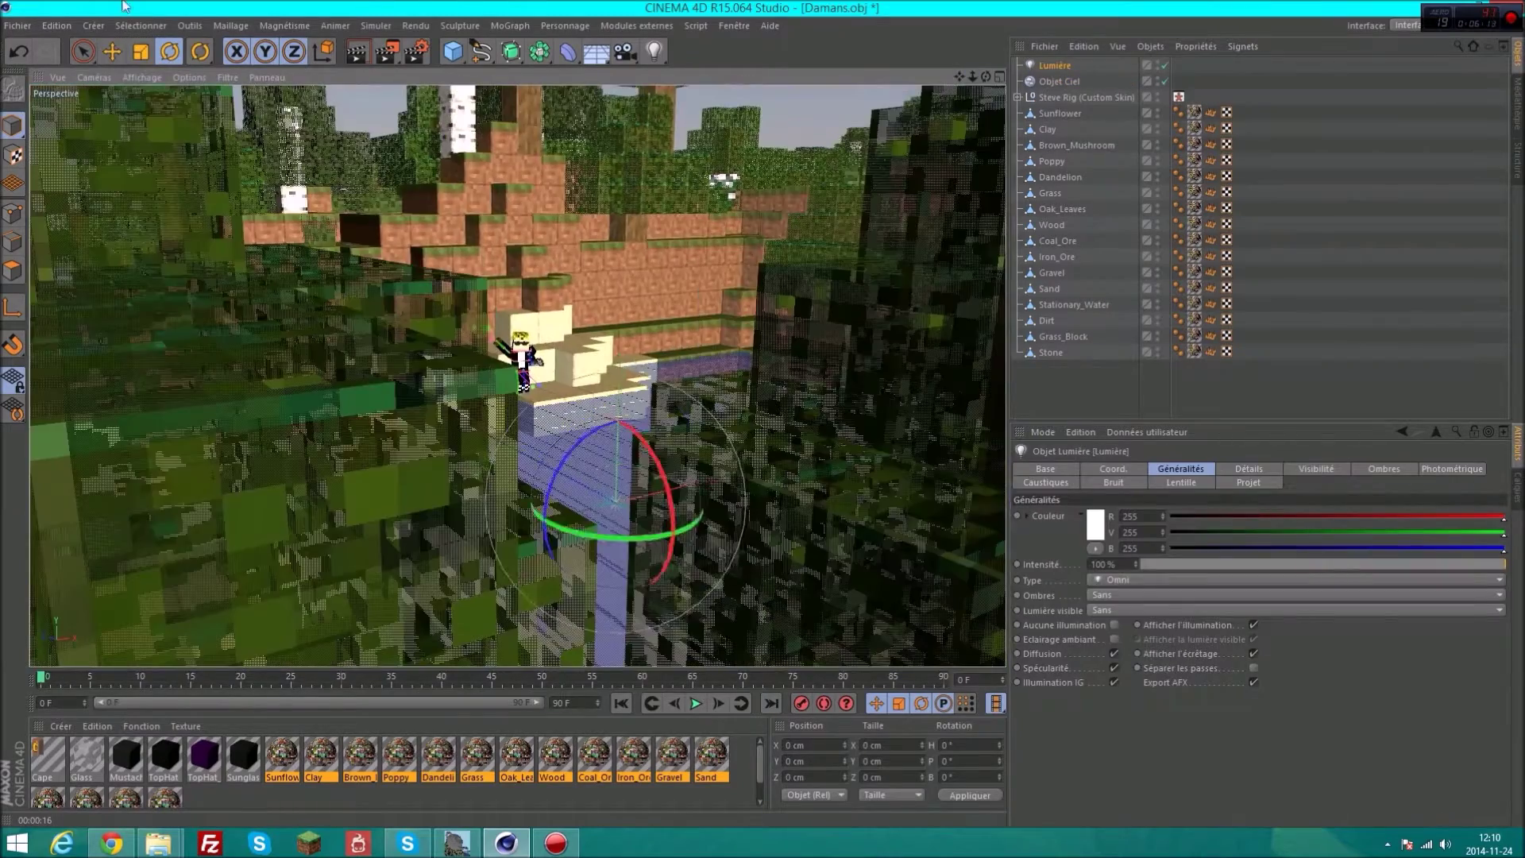
left_click(112, 51)
mouse_move(621, 418)
left_mouse_down()
mouse_move(634, 286)
mouse_move(473, 302)
left_mouse_up()
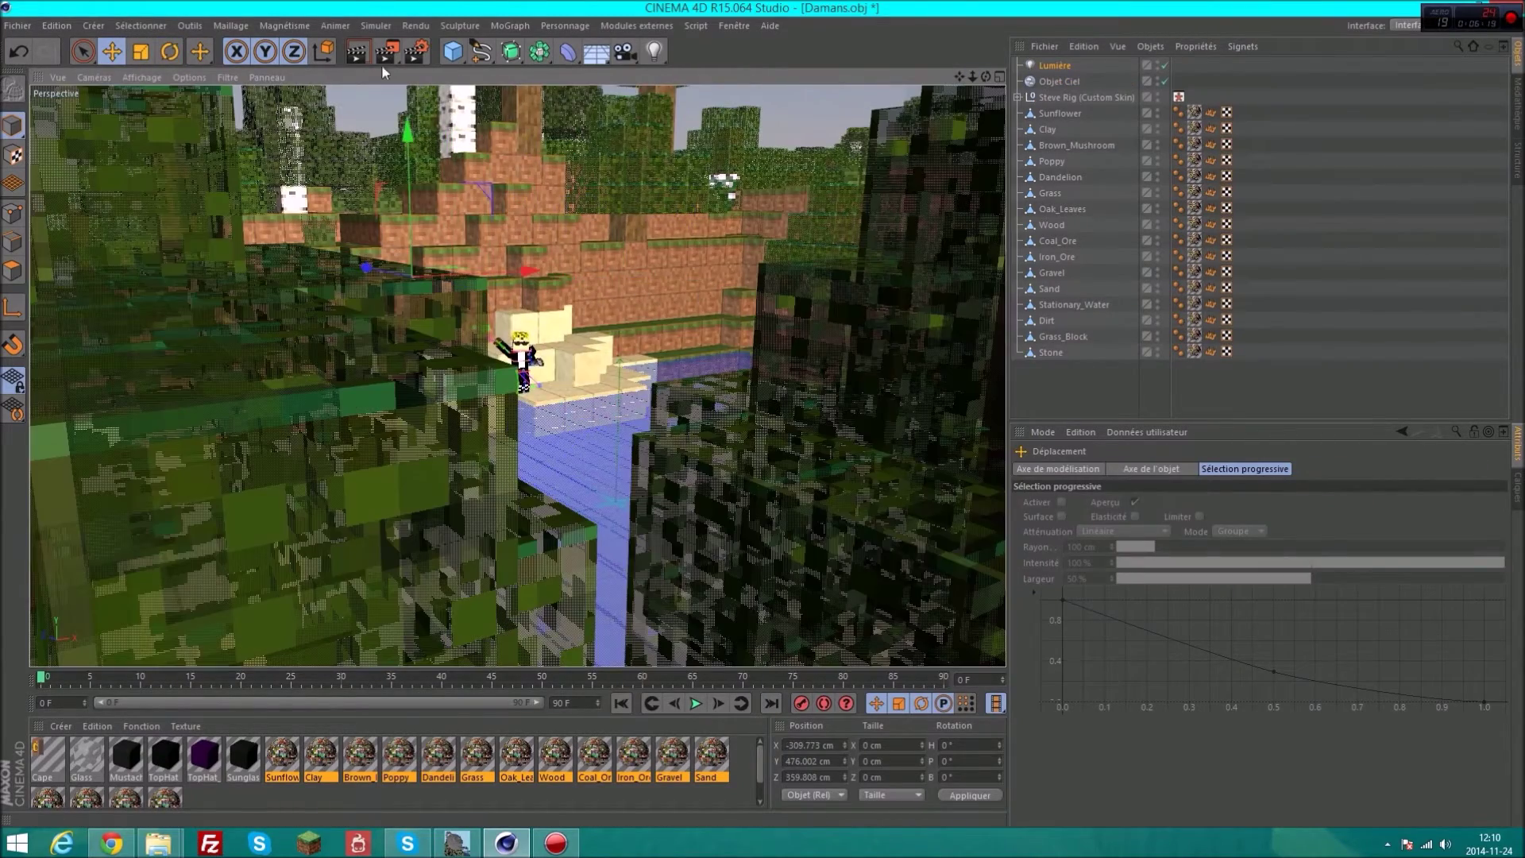
left_click(1081, 97)
left_click_drag(988, 83, 976, 83)
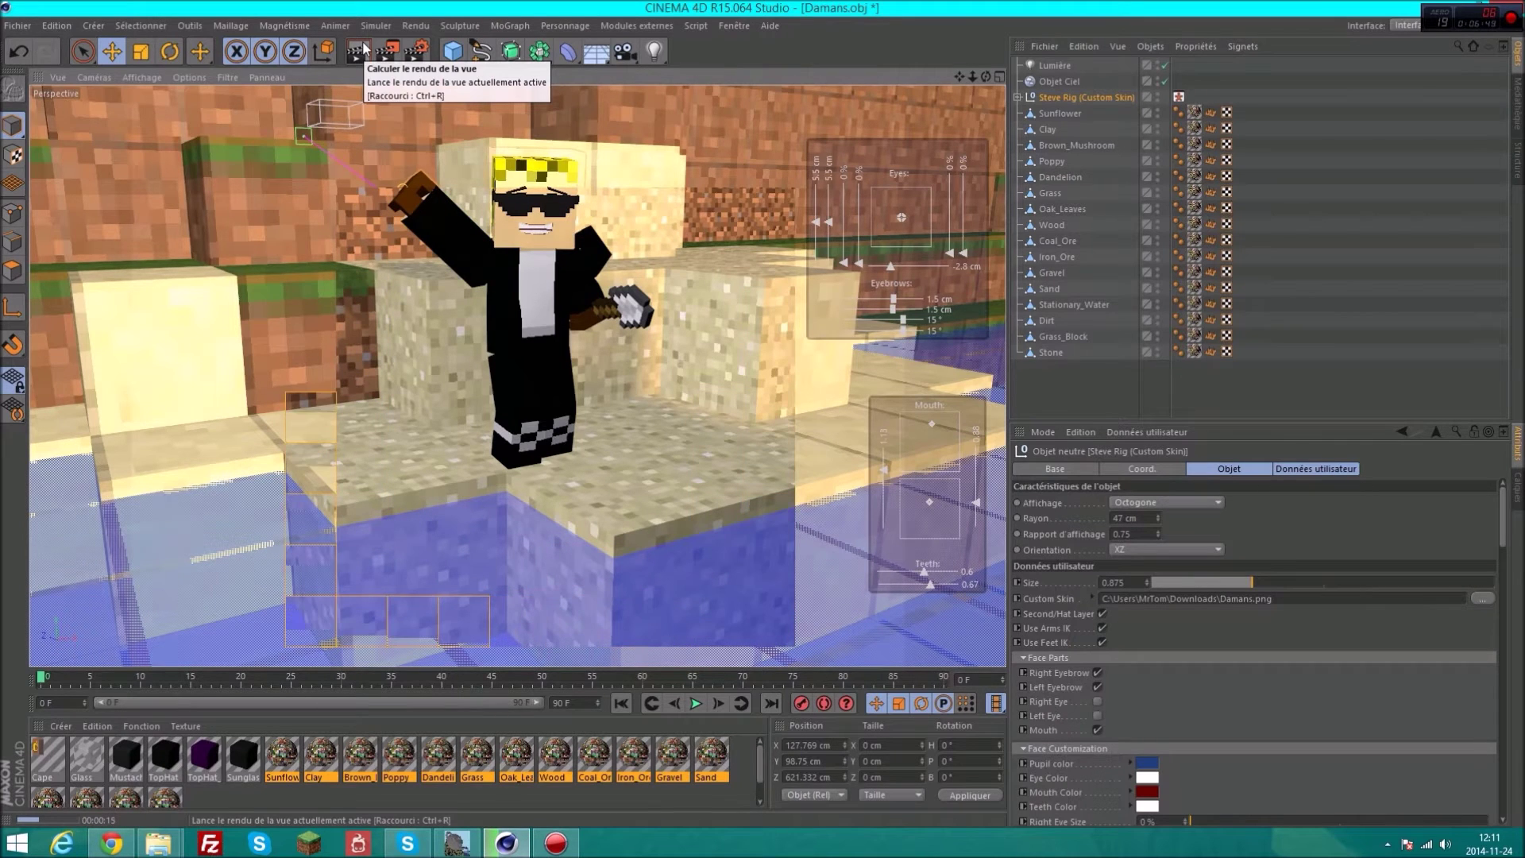
Tune the Lumière intensity up to 50%, checking with preview renders.
left_click(1056, 66)
left_click(1196, 564)
left_click_drag(1196, 562, 1266, 560)
left_click(359, 55)
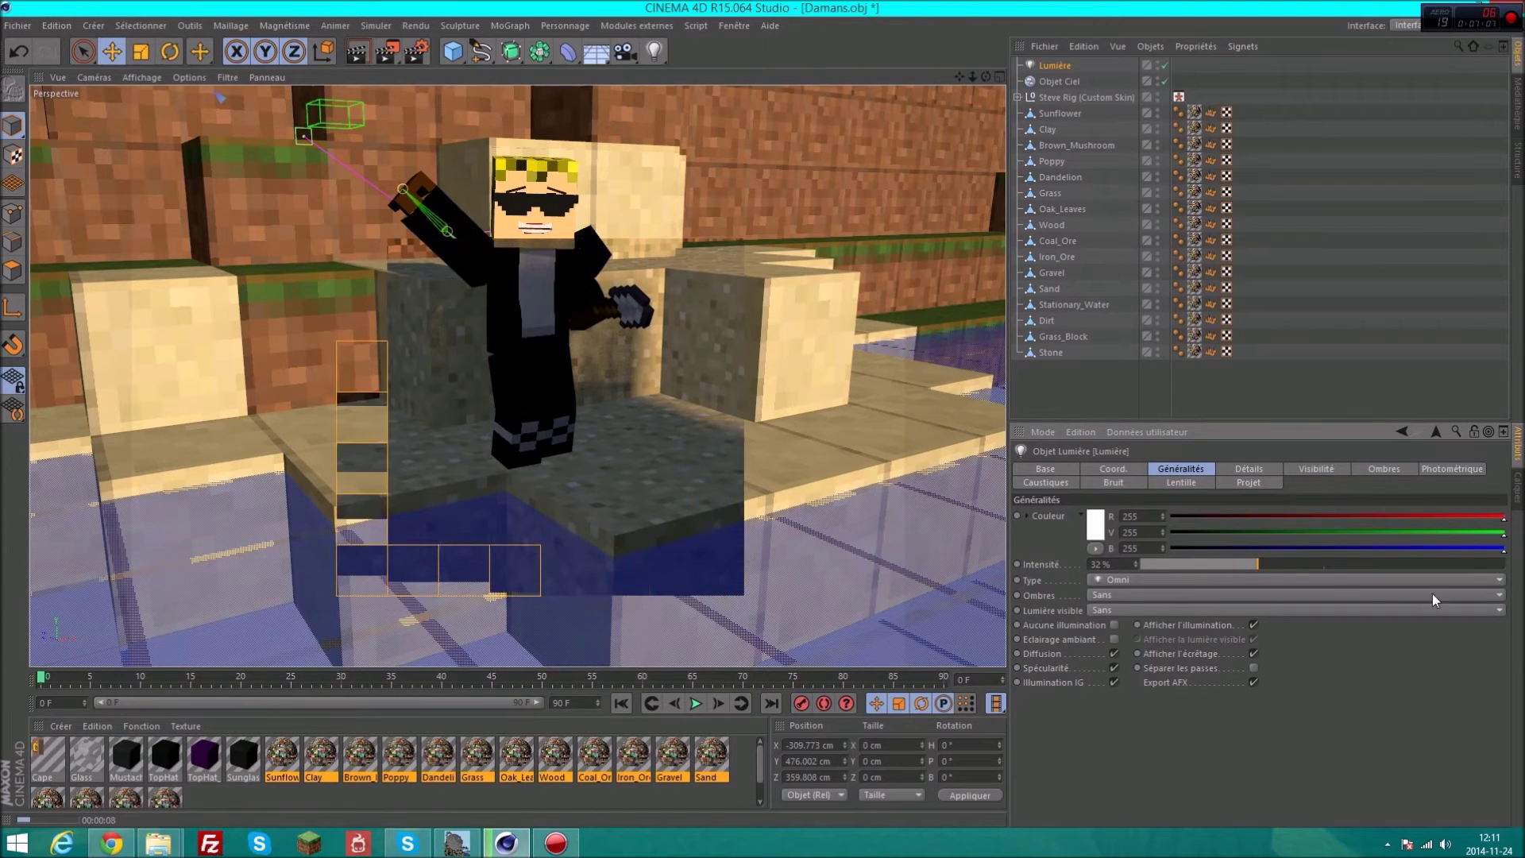
left_click_drag(1257, 564, 1246, 564)
left_click(359, 53)
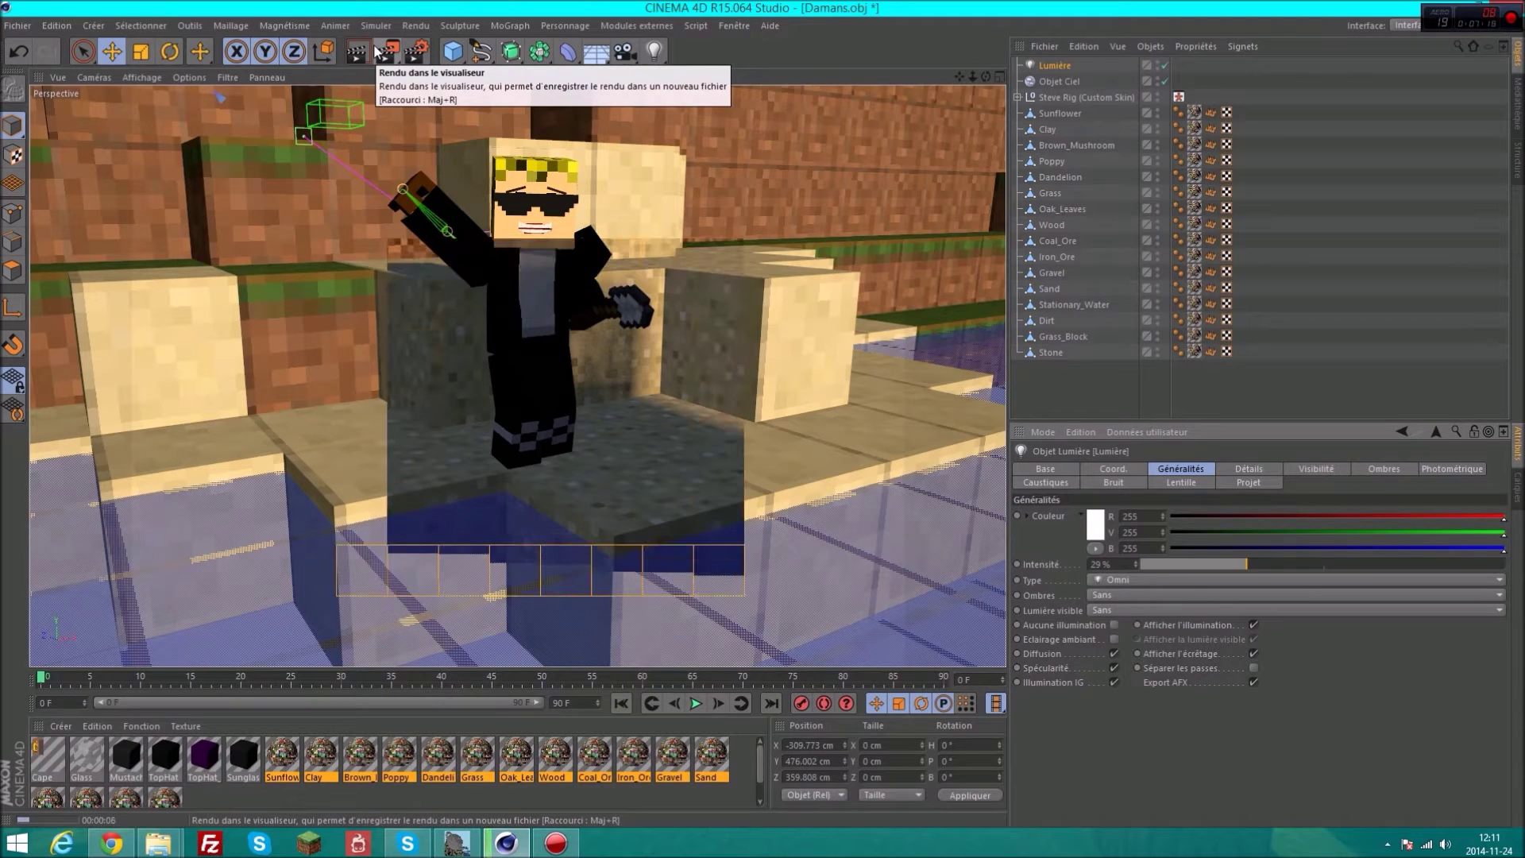
left_click_drag(1245, 564, 1258, 564)
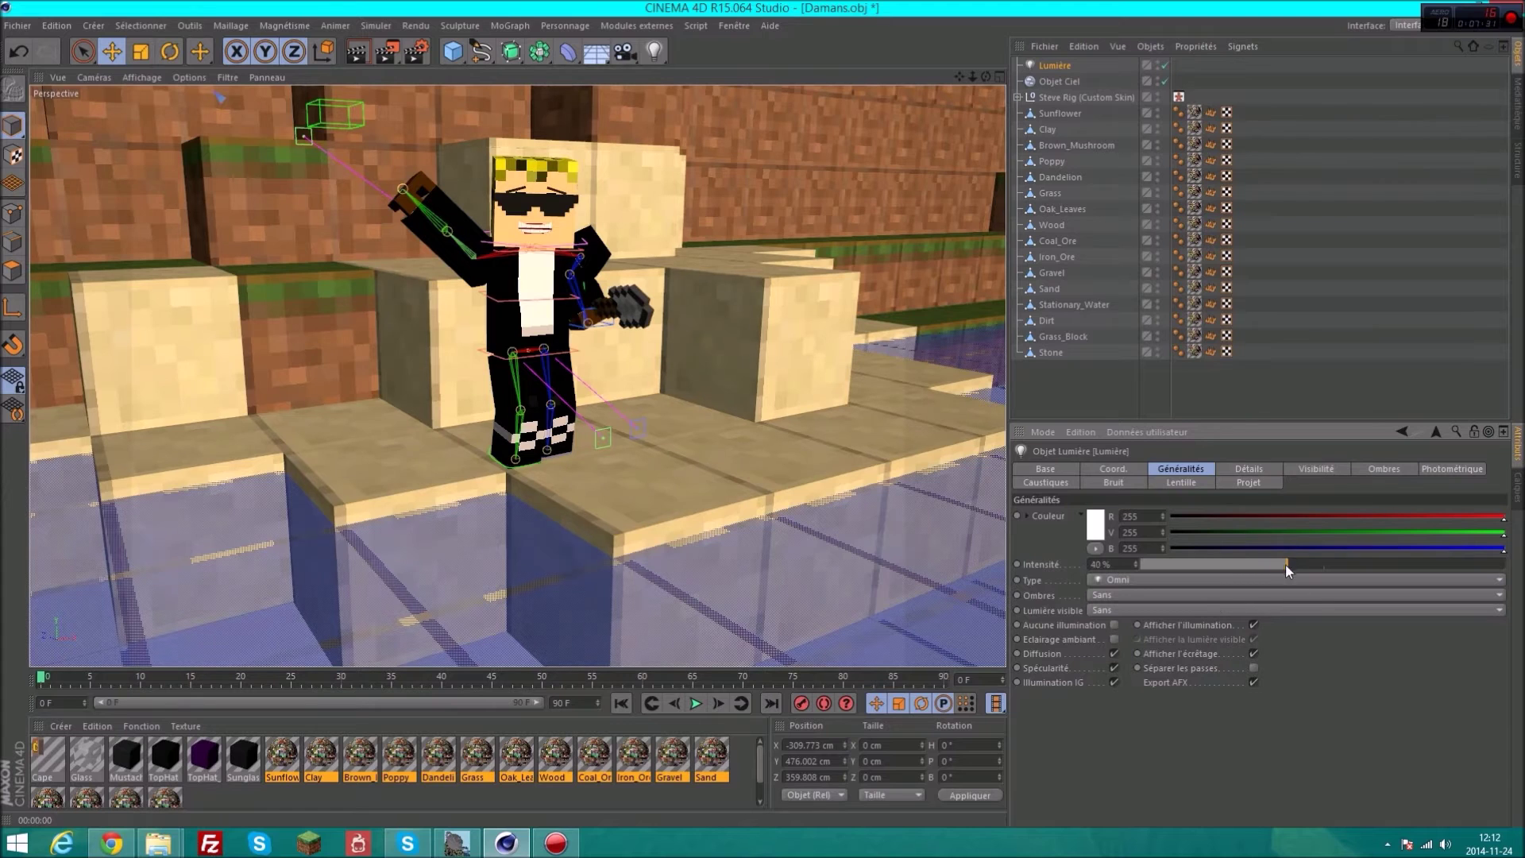
left_click_drag(1285, 564, 1320, 571)
left_click(354, 54)
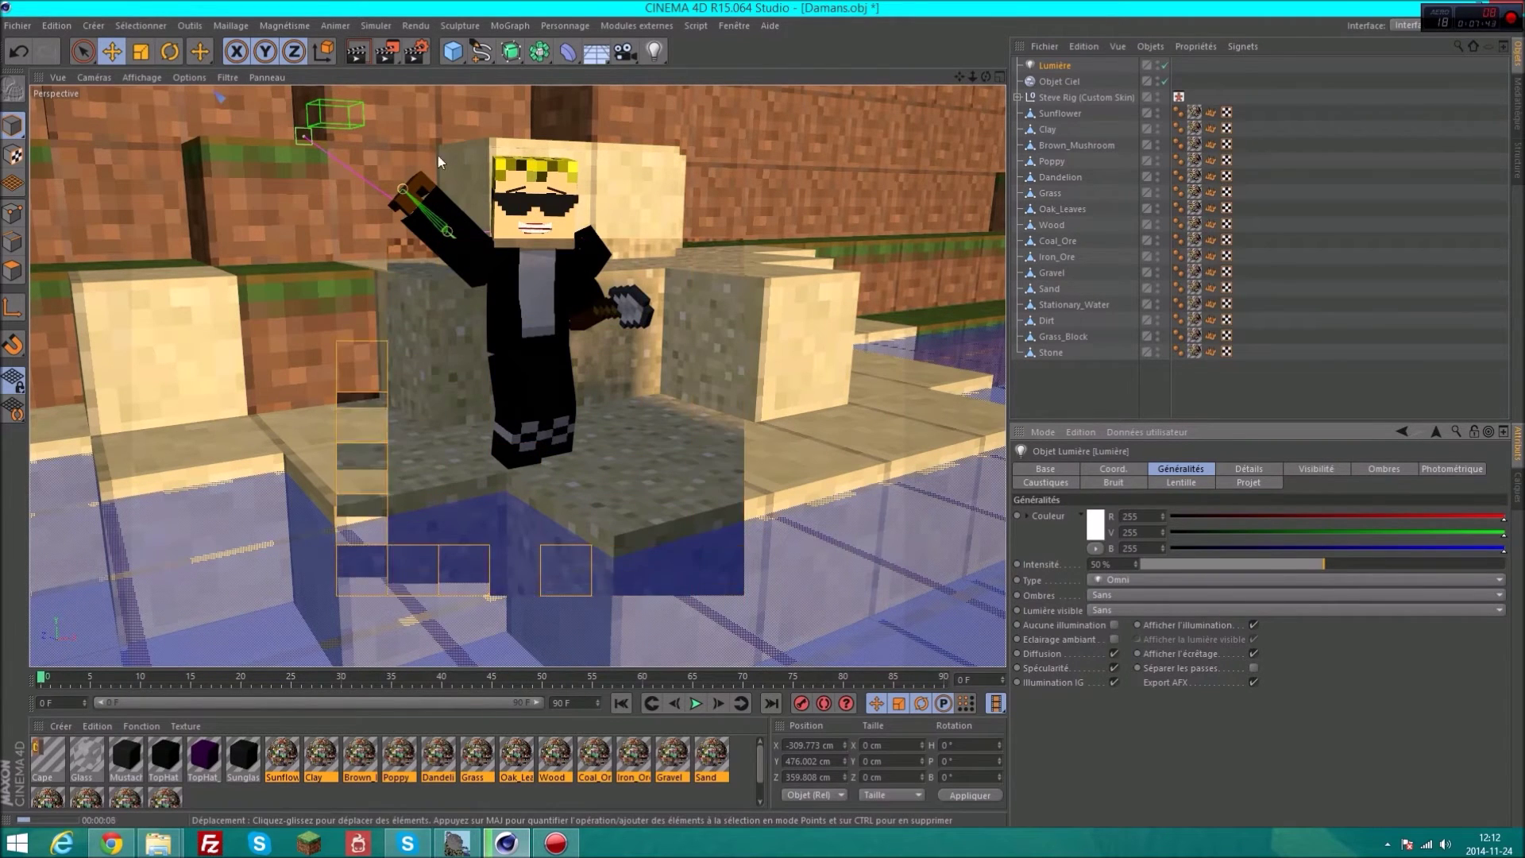
Move the light sideways along X, preview Steve's area, and open Réglages de rendu.
left_click_drag(972, 77, 975, 65)
left_click_drag(413, 237, 445, 237)
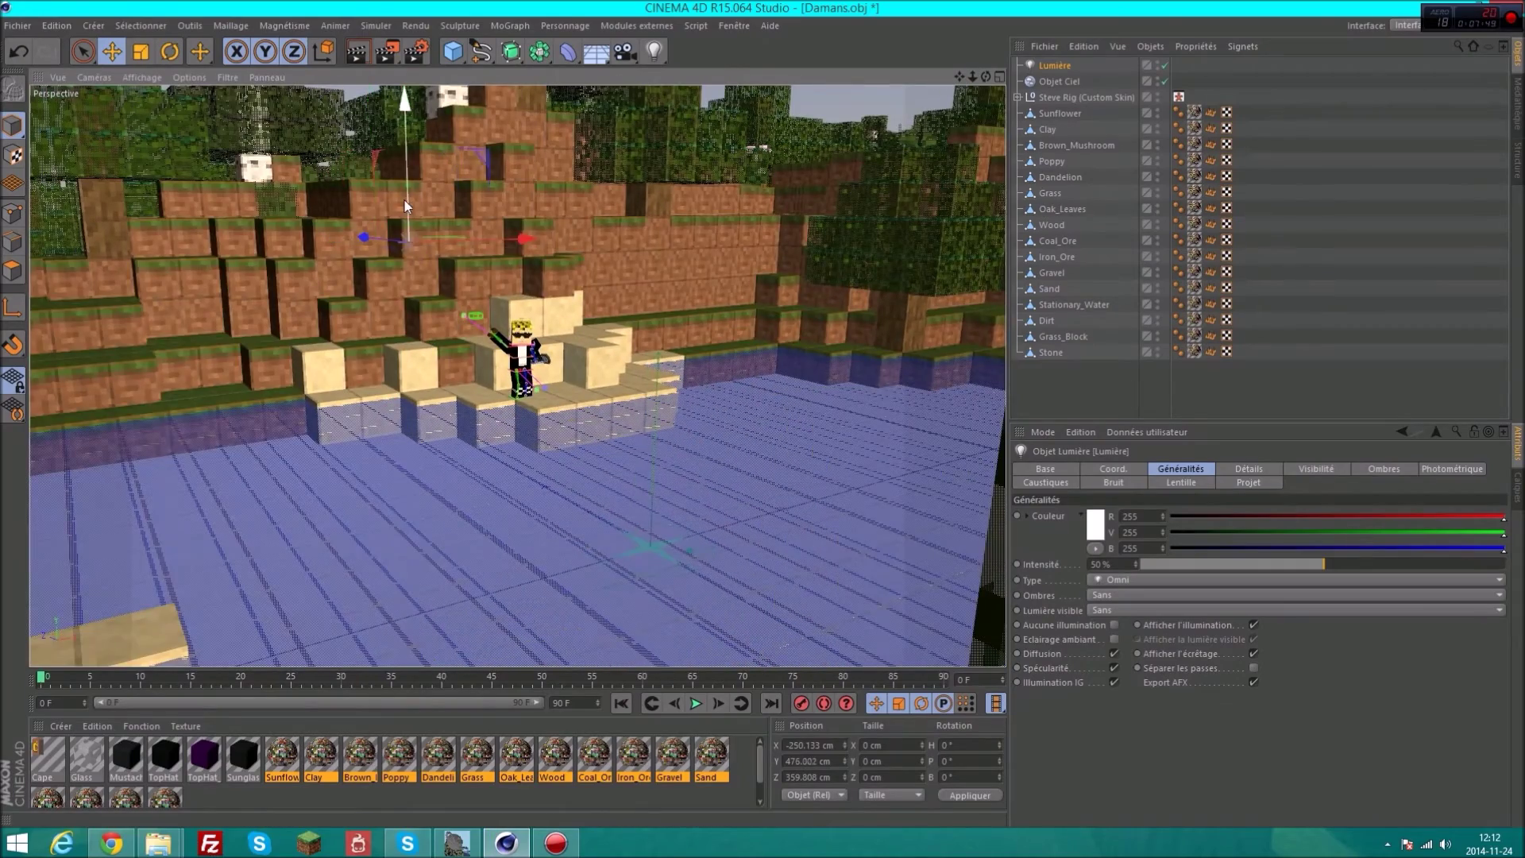
mouse_move(414, 316)
left_mouse_down("alt")
mouse_move(961, 83)
mouse_move(874, 103)
left_mouse_up("alt")
left_click(357, 51)
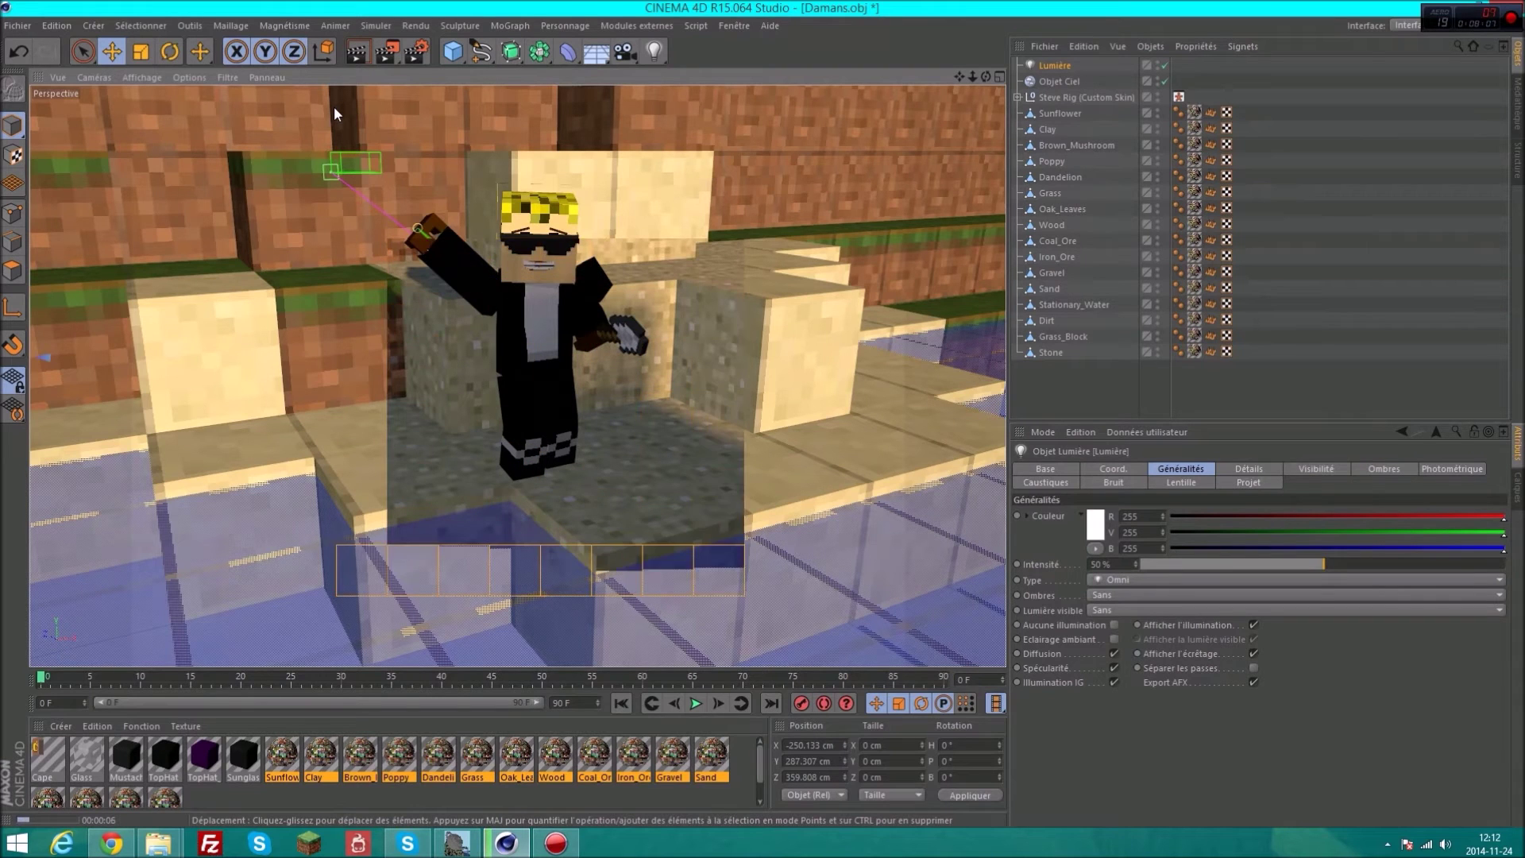
left_click(411, 56)
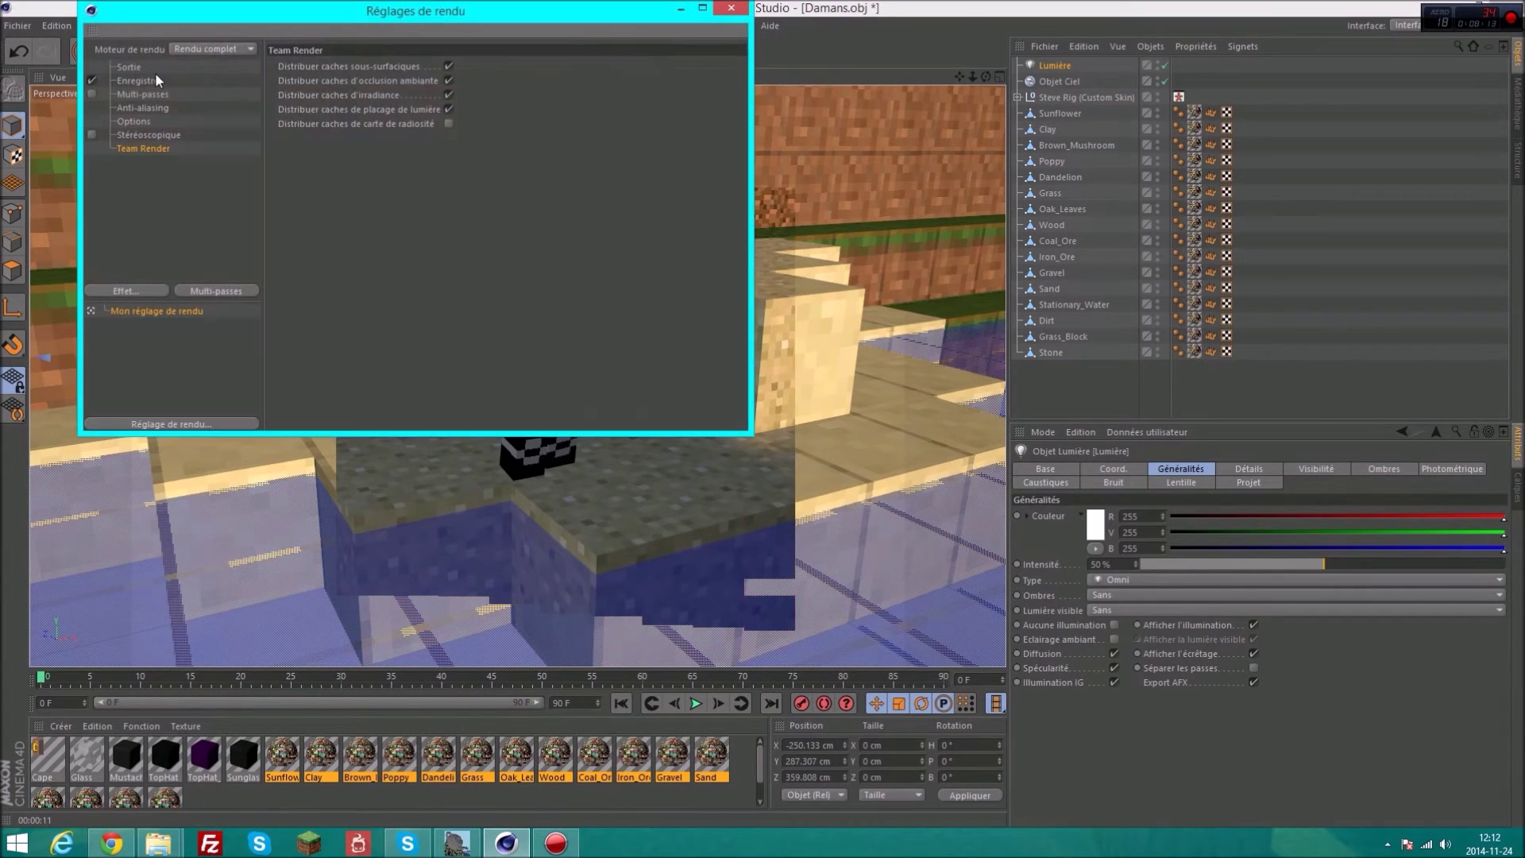
Set the render output width to 1080 in the Sortie settings.
left_click(129, 66)
double_click(441, 82)
type("1080")
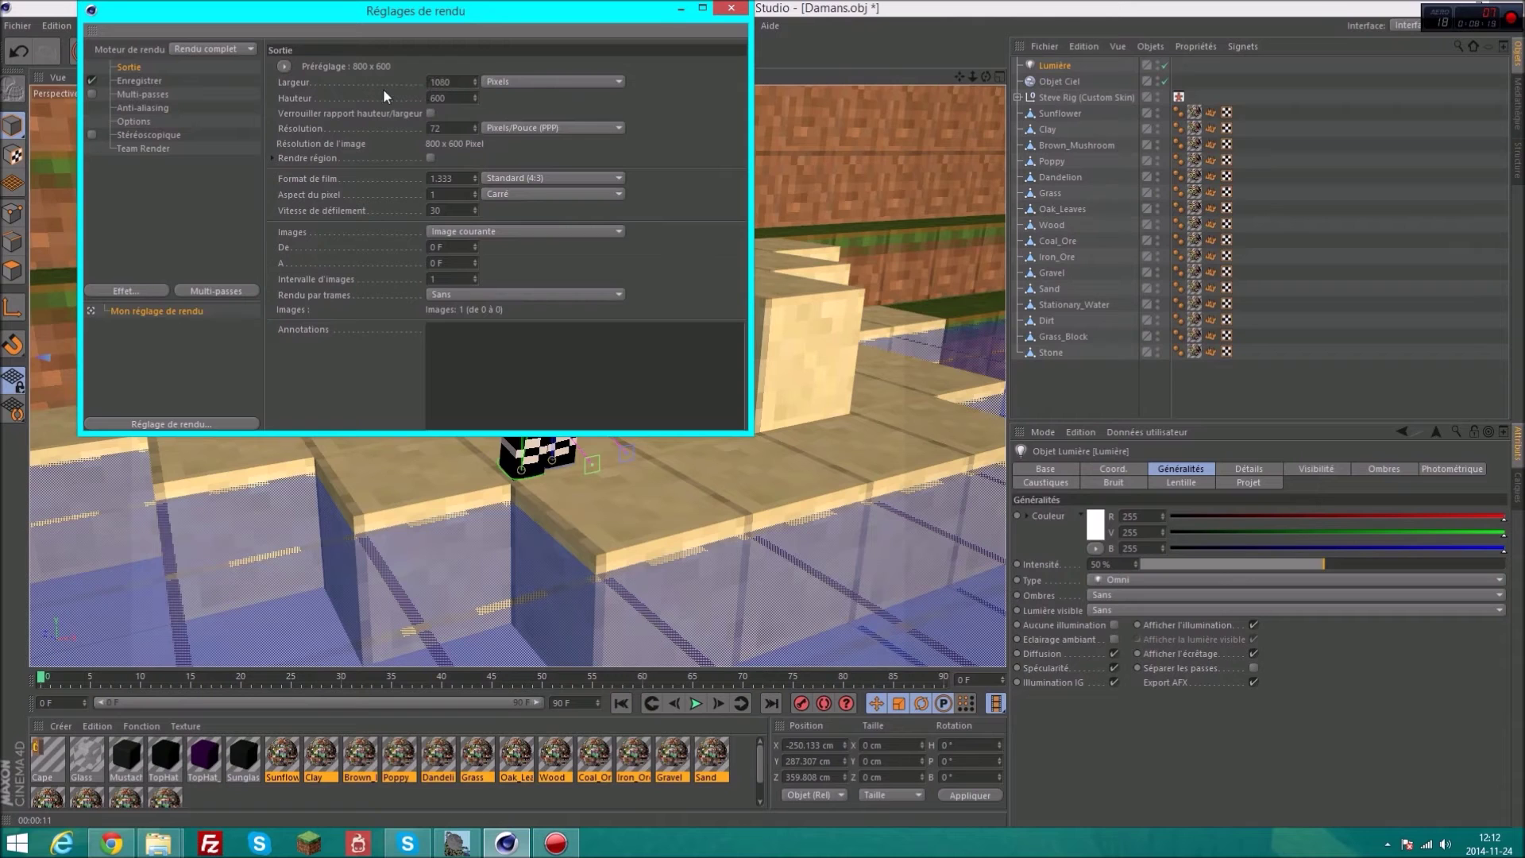
key("Tab")
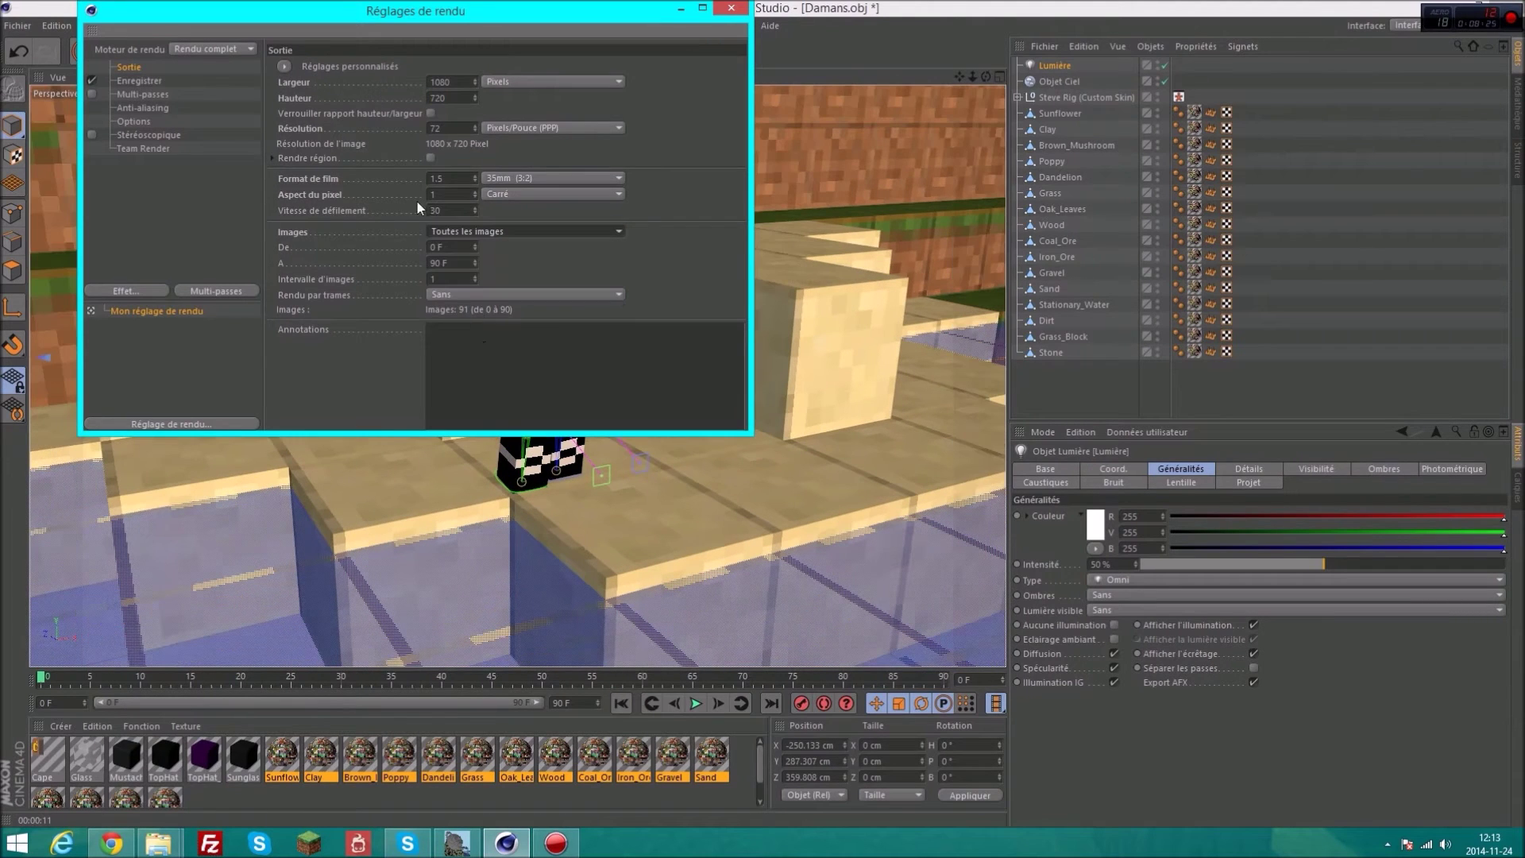
Save the rendered frames as PNG files named Damans.
left_click(188, 81)
left_click(461, 111)
left_click(432, 269)
left_click(727, 95)
type("Damans")
key("Return")
left_click(417, 112)
left_click(415, 268)
Set anti-aliasing to Au mieux (best) and render into the Picture Viewer.
left_click(147, 107)
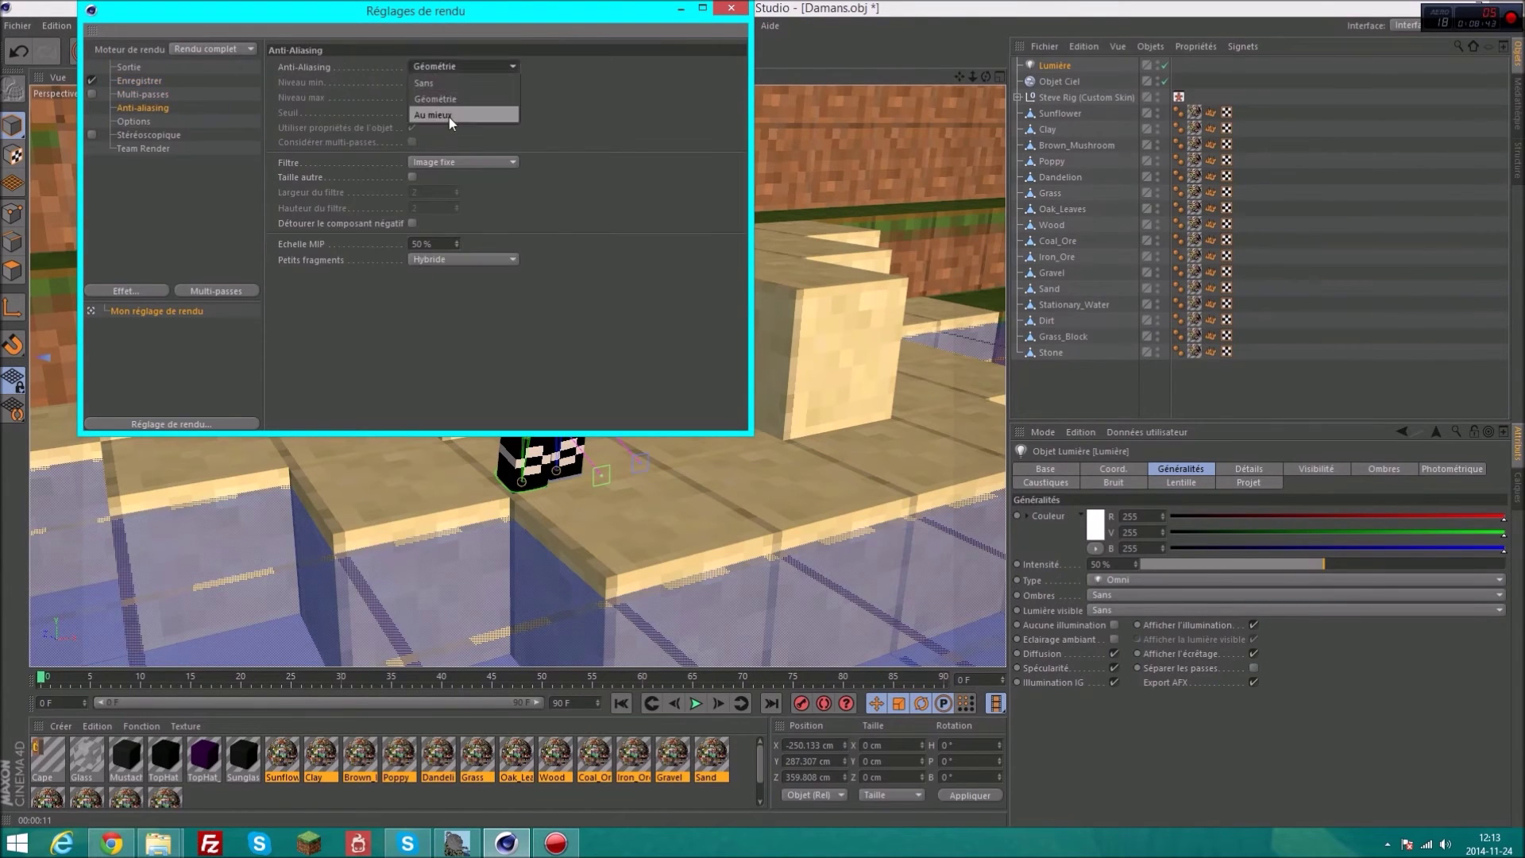
left_click(731, 8)
left_click(388, 52)
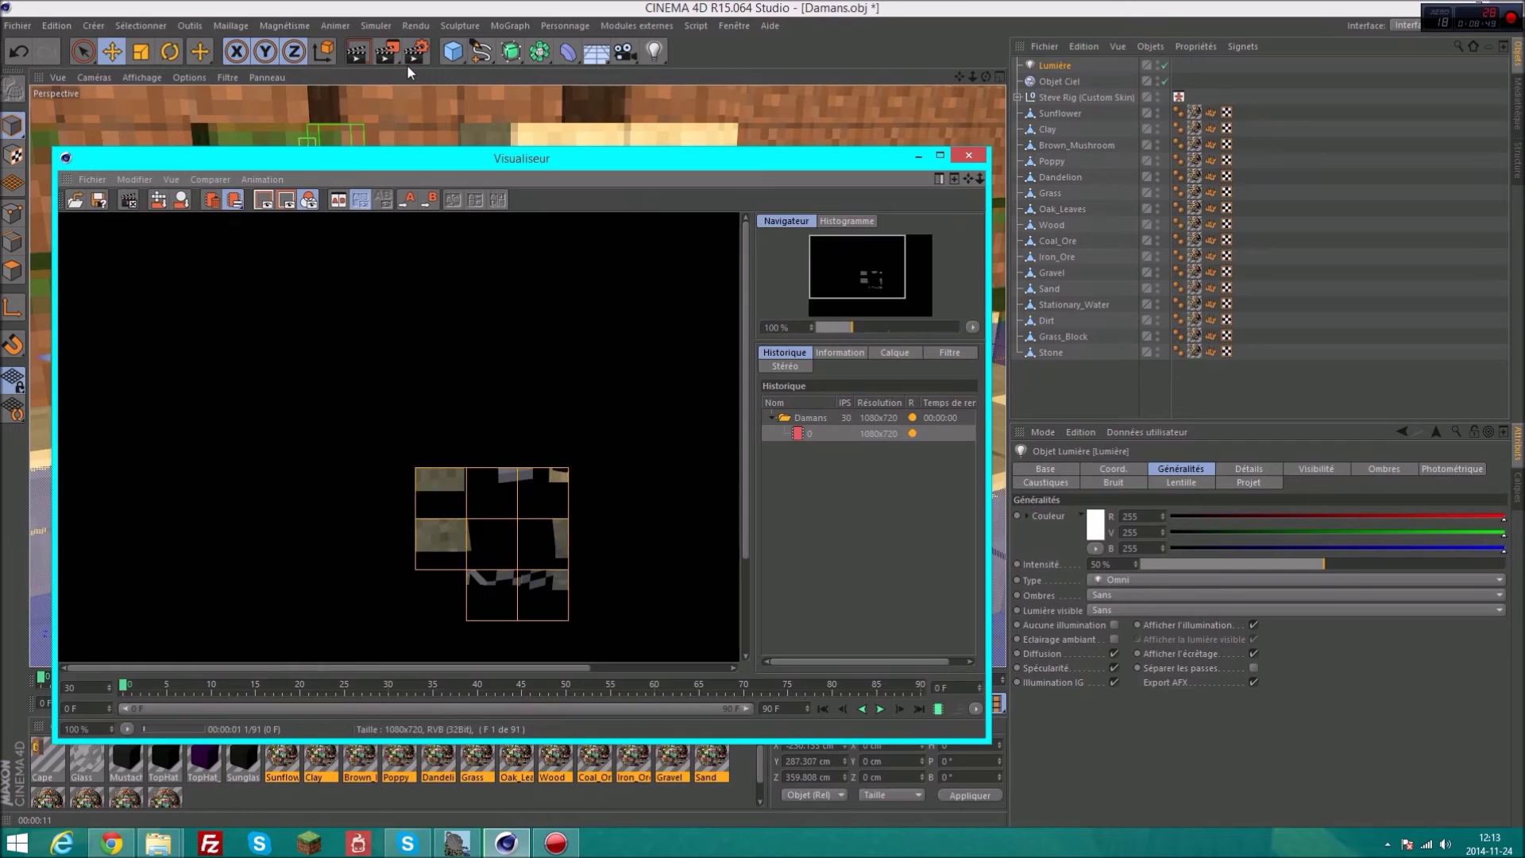